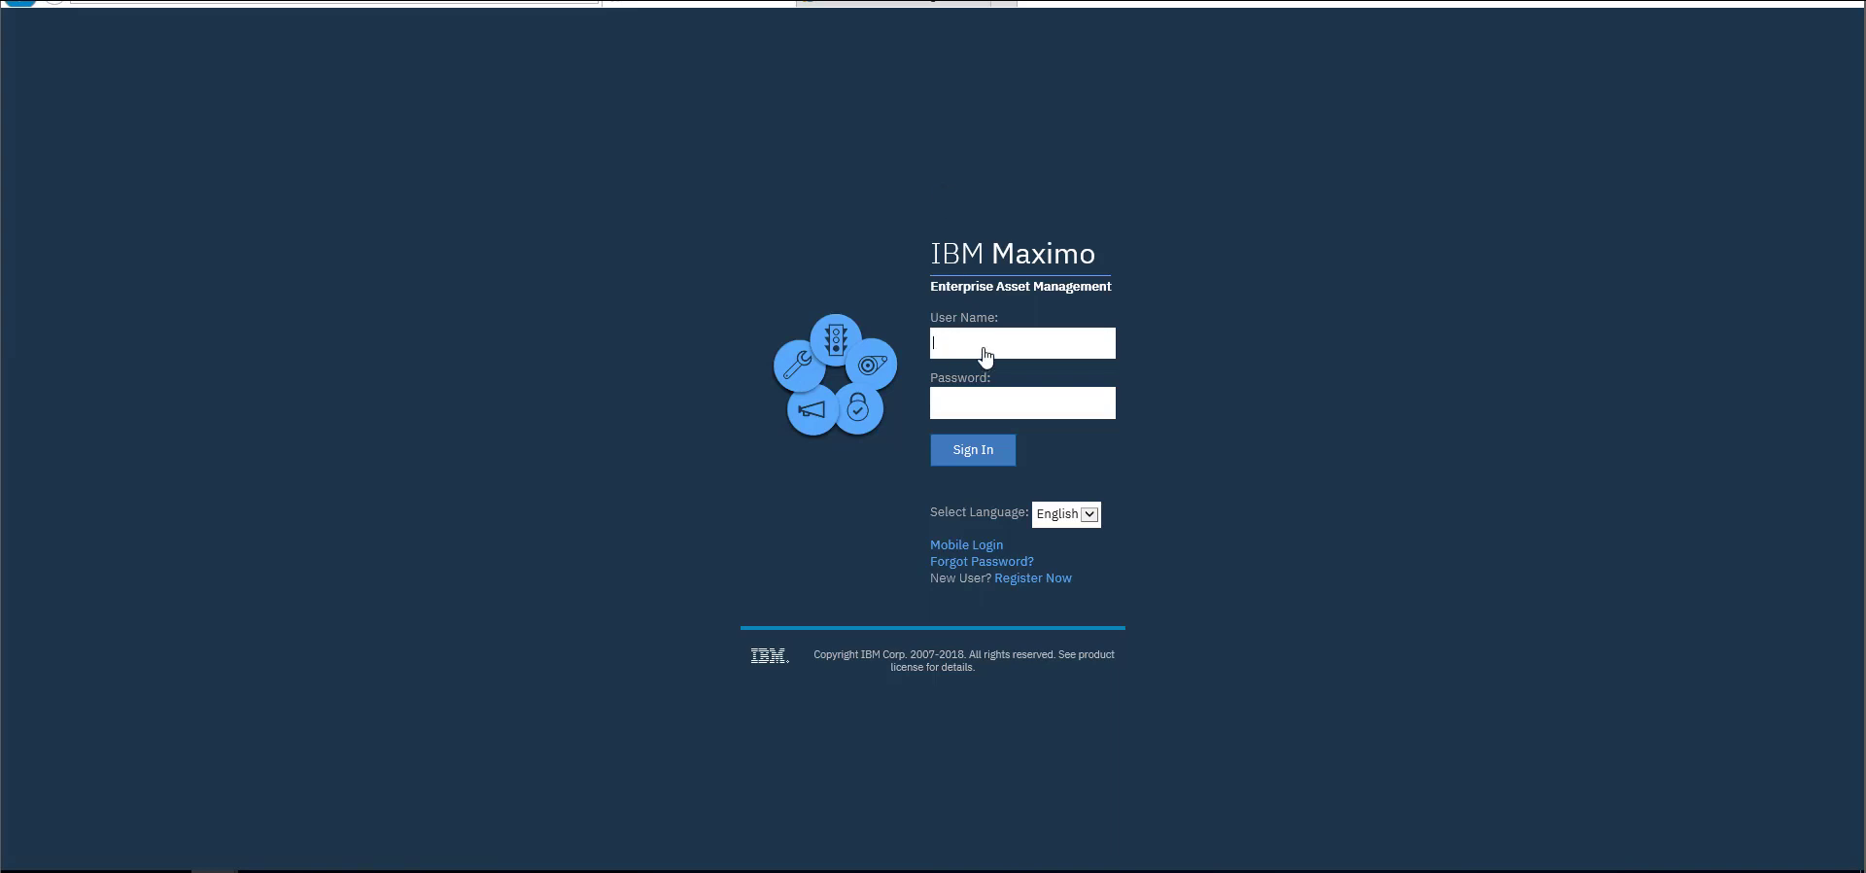
Step: Sign in to Maximo as maxadmin using the saved user name suggestion
left_click(985, 355)
key("Down")
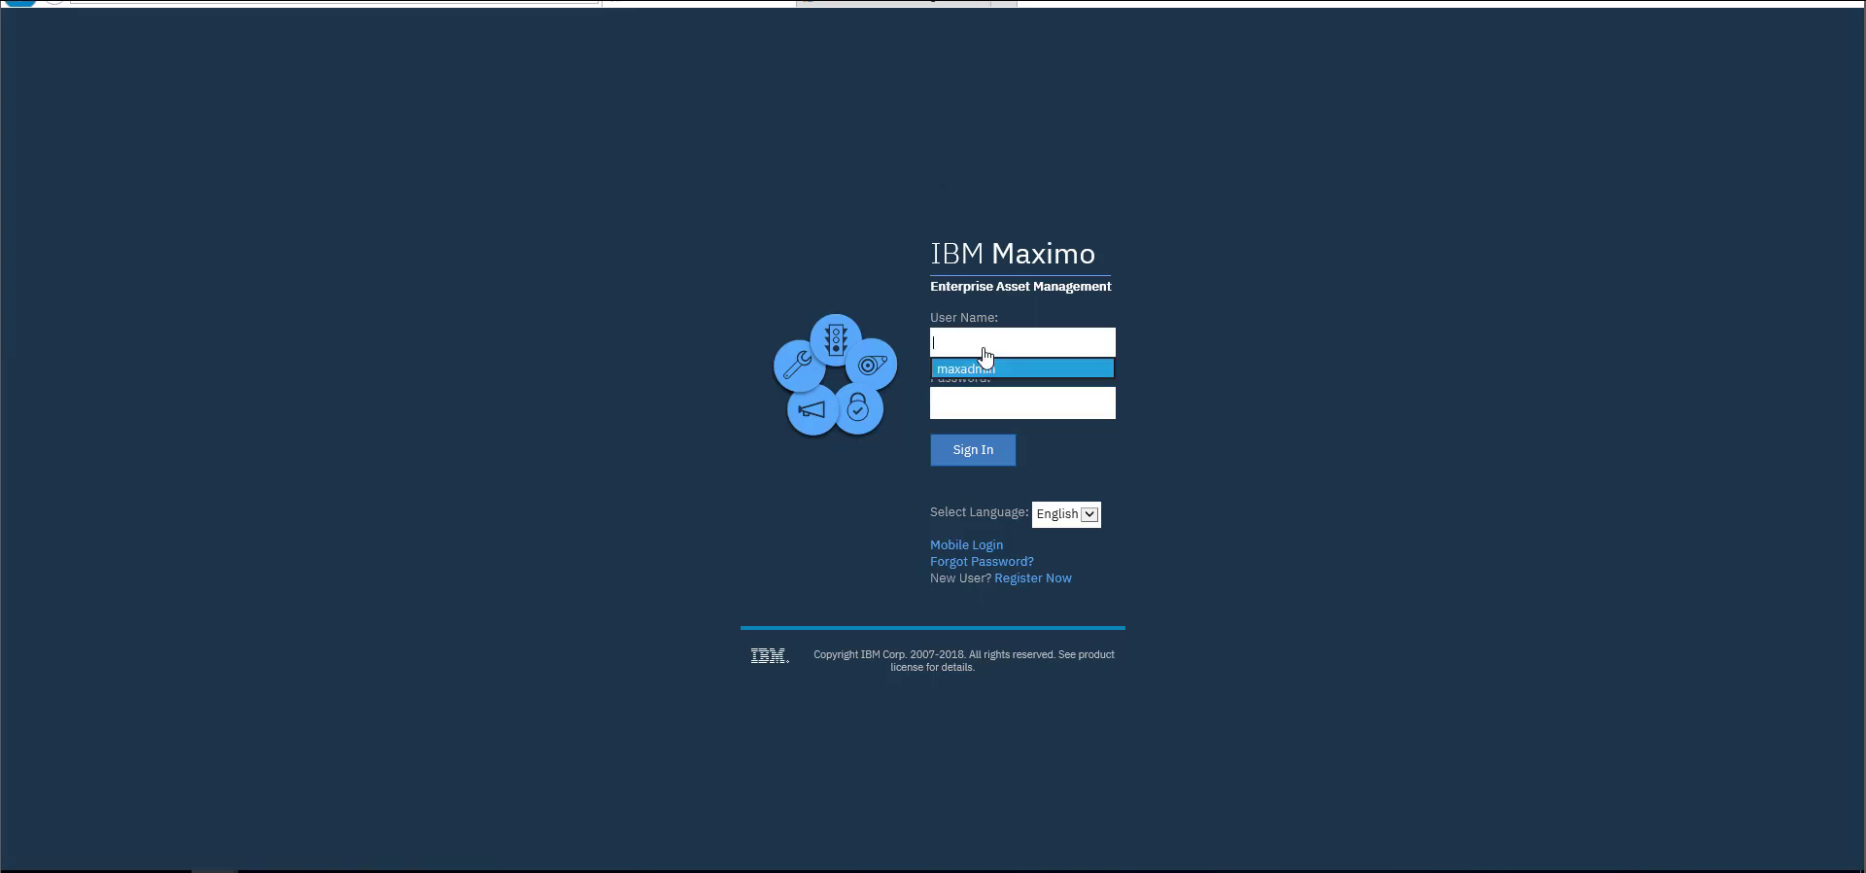
key("Return")
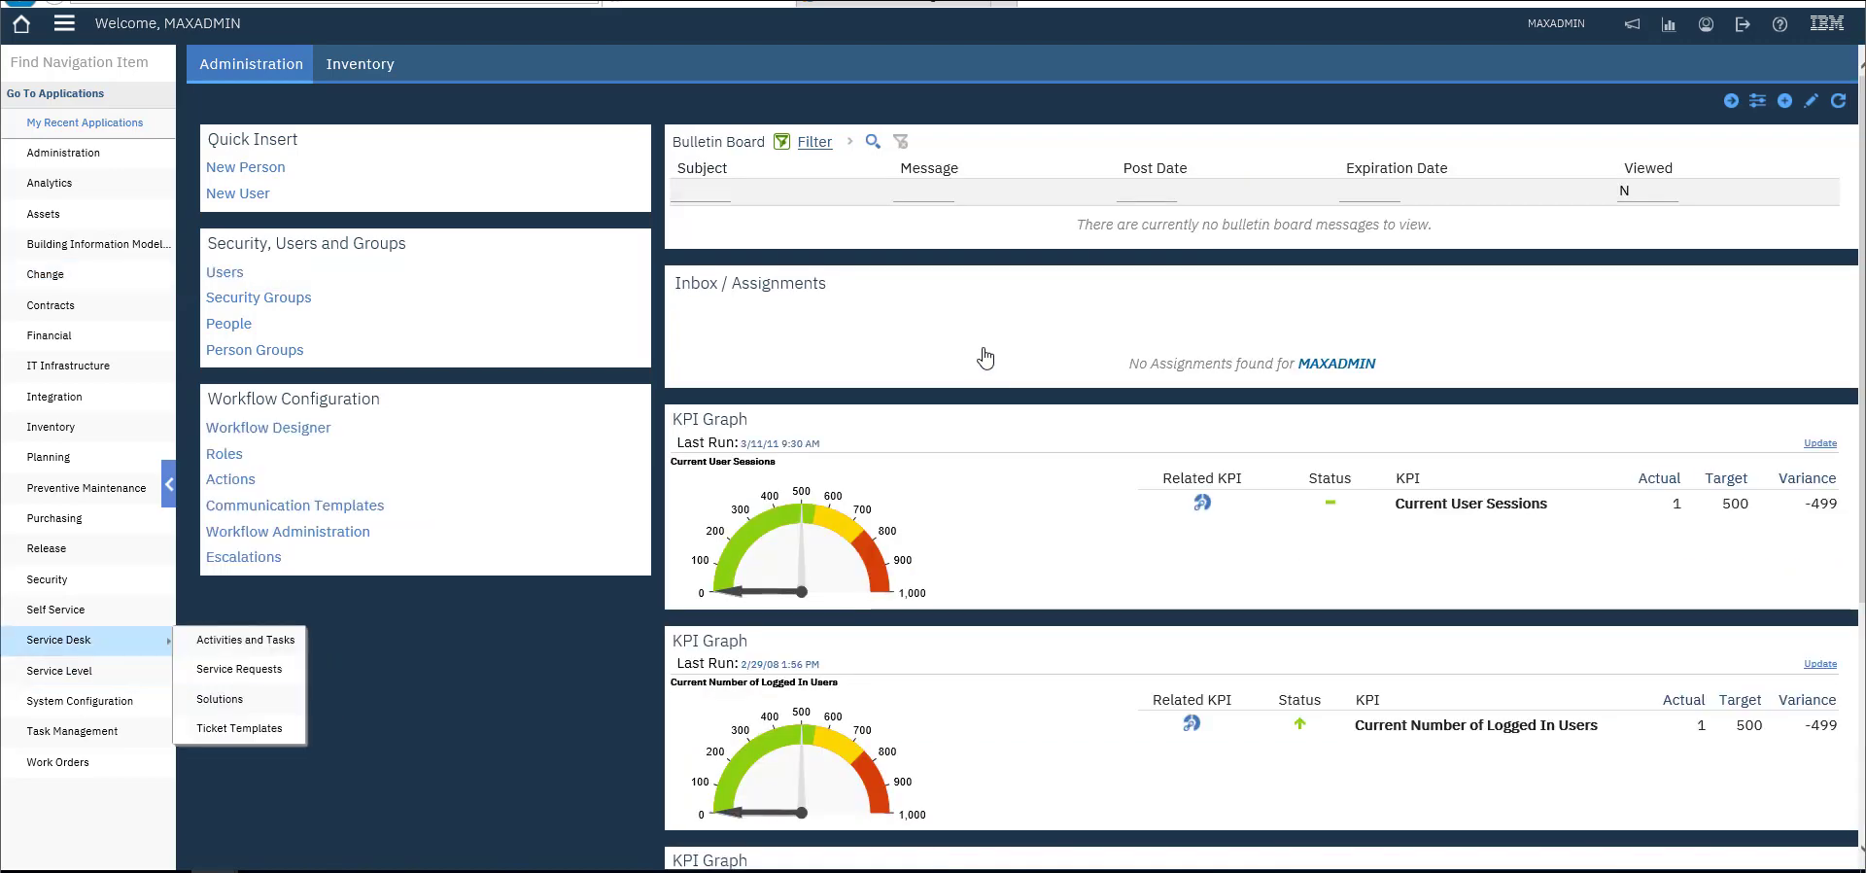
mouse_move(87, 579)
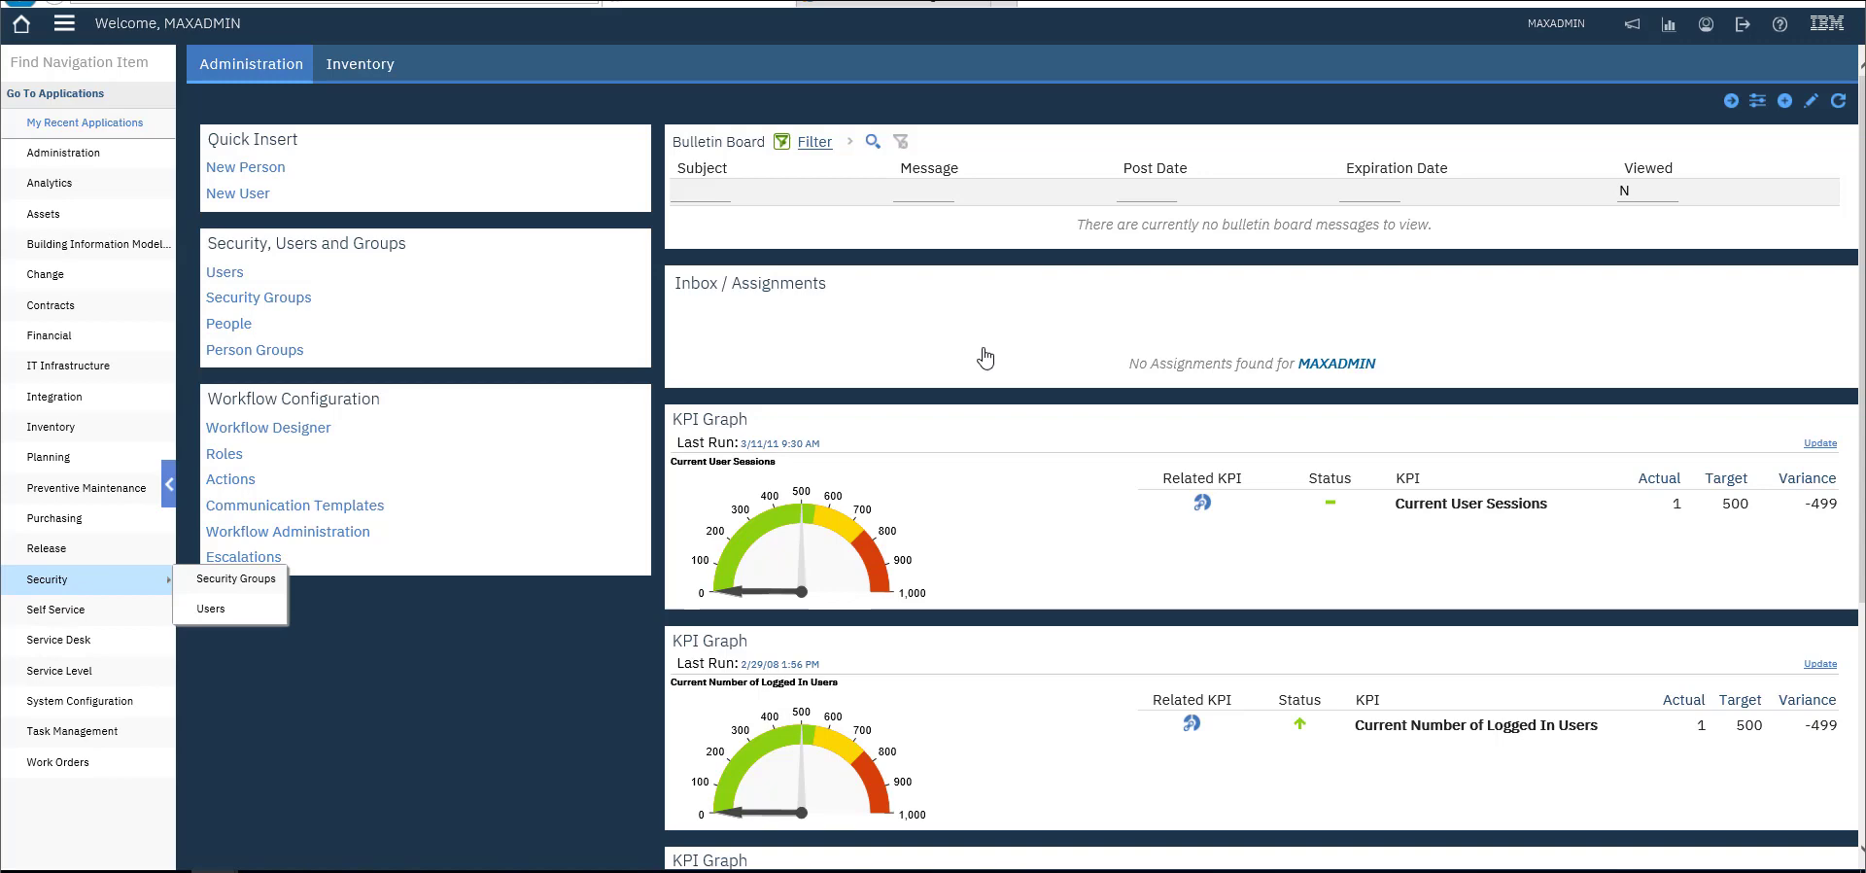
Step: Open the Users application listing 79 users and begin a blank new user record
left_click(210, 608)
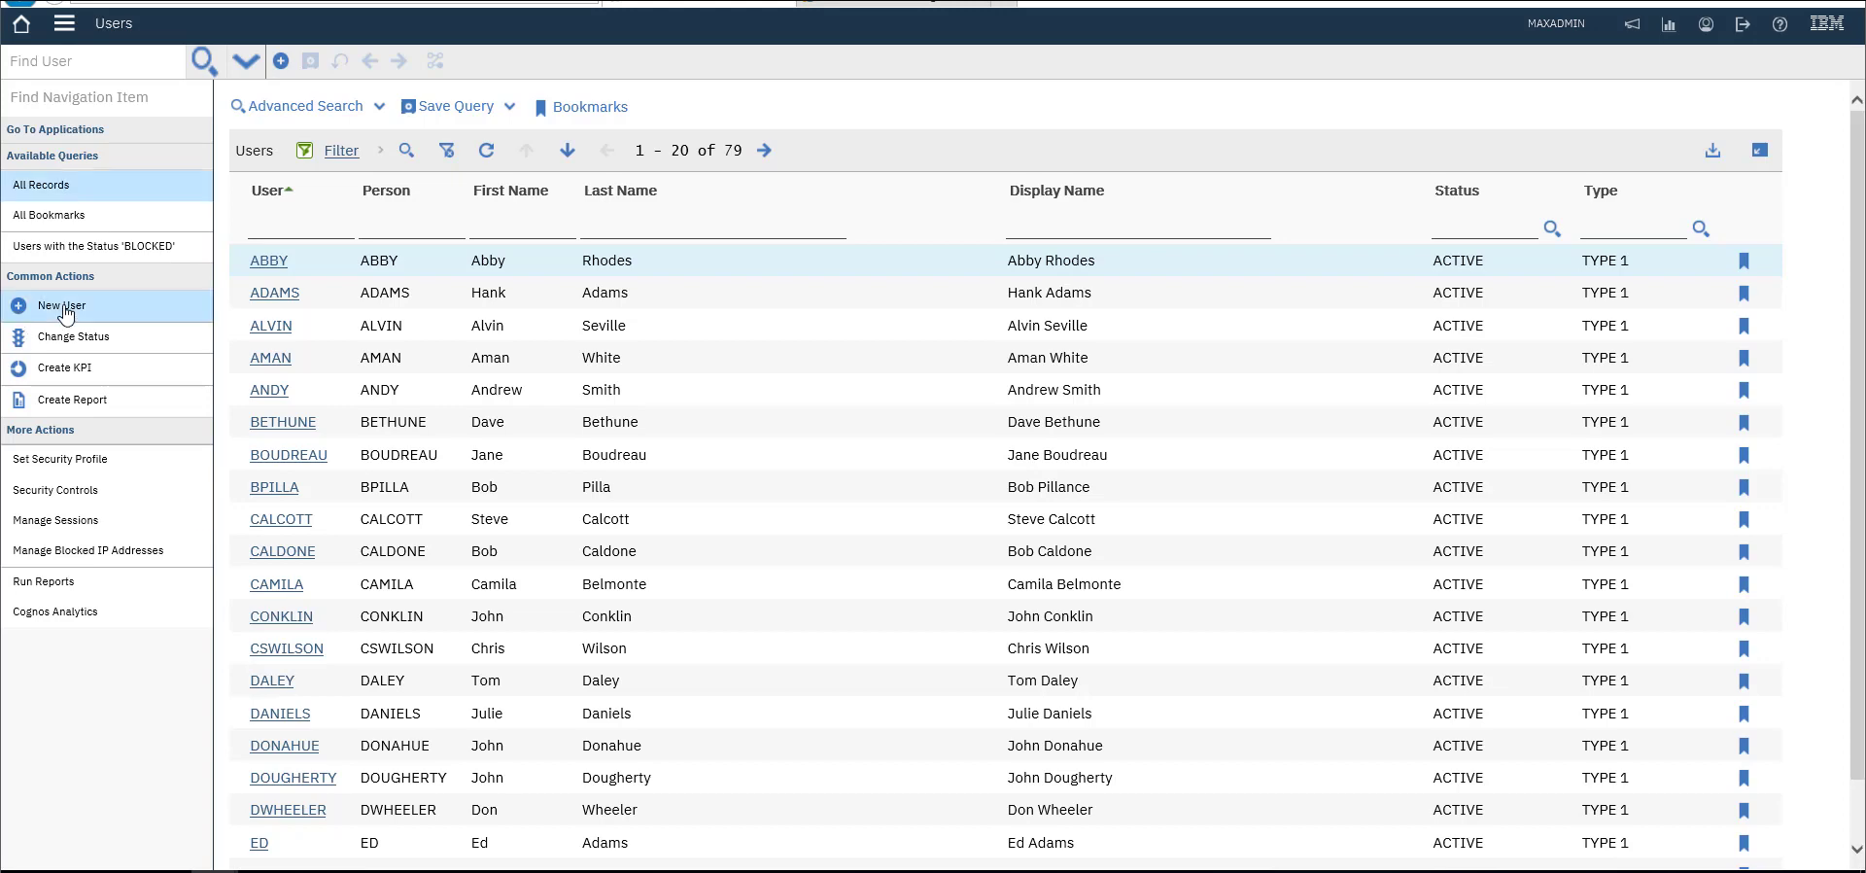
left_click(64, 307)
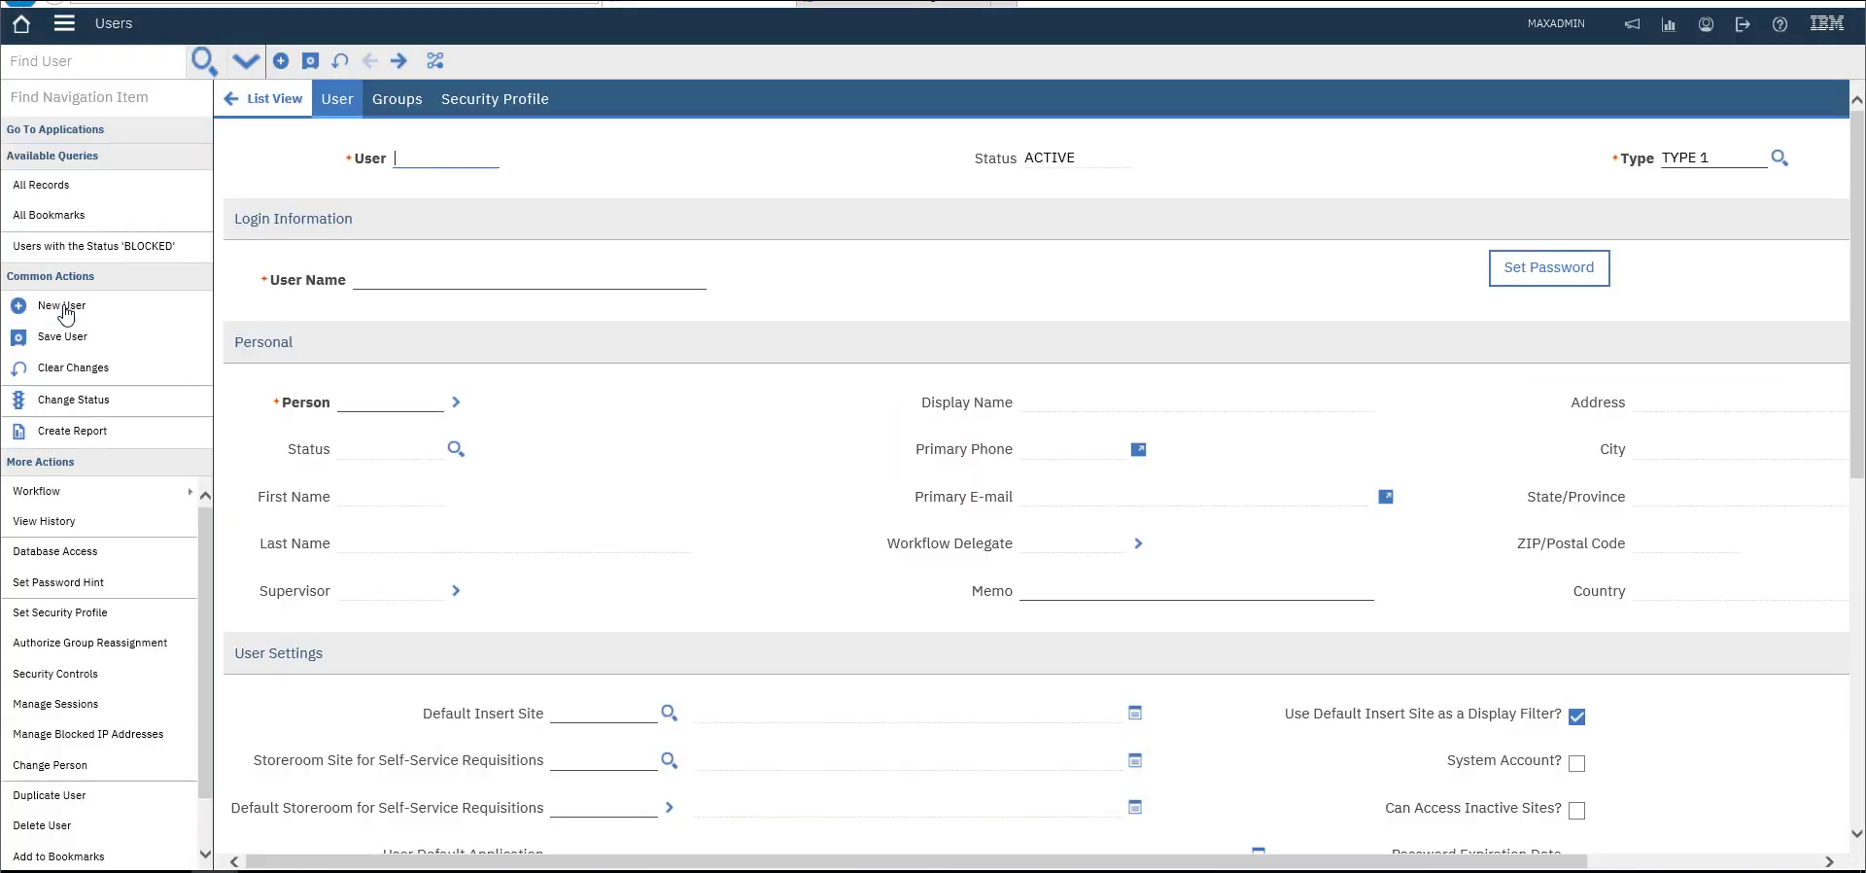
Step: Enter TestUser as the user ID and agree to create the matching TESTUSER person
type("Test")
type("User")
key("Tab")
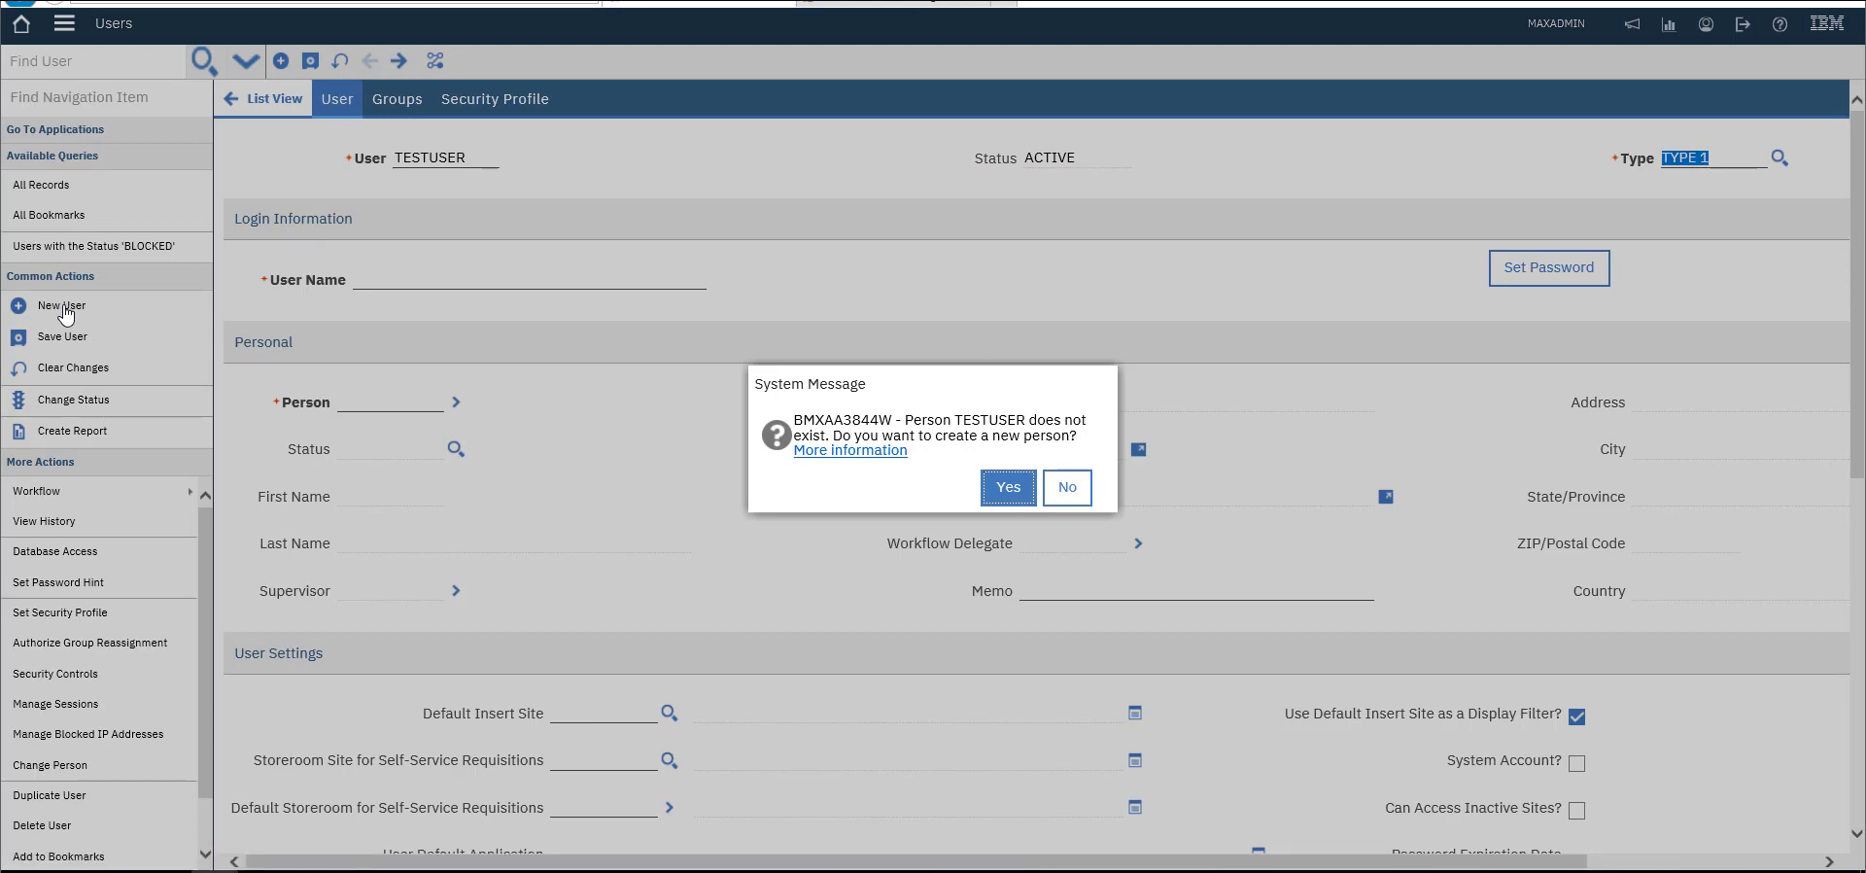
key("Return")
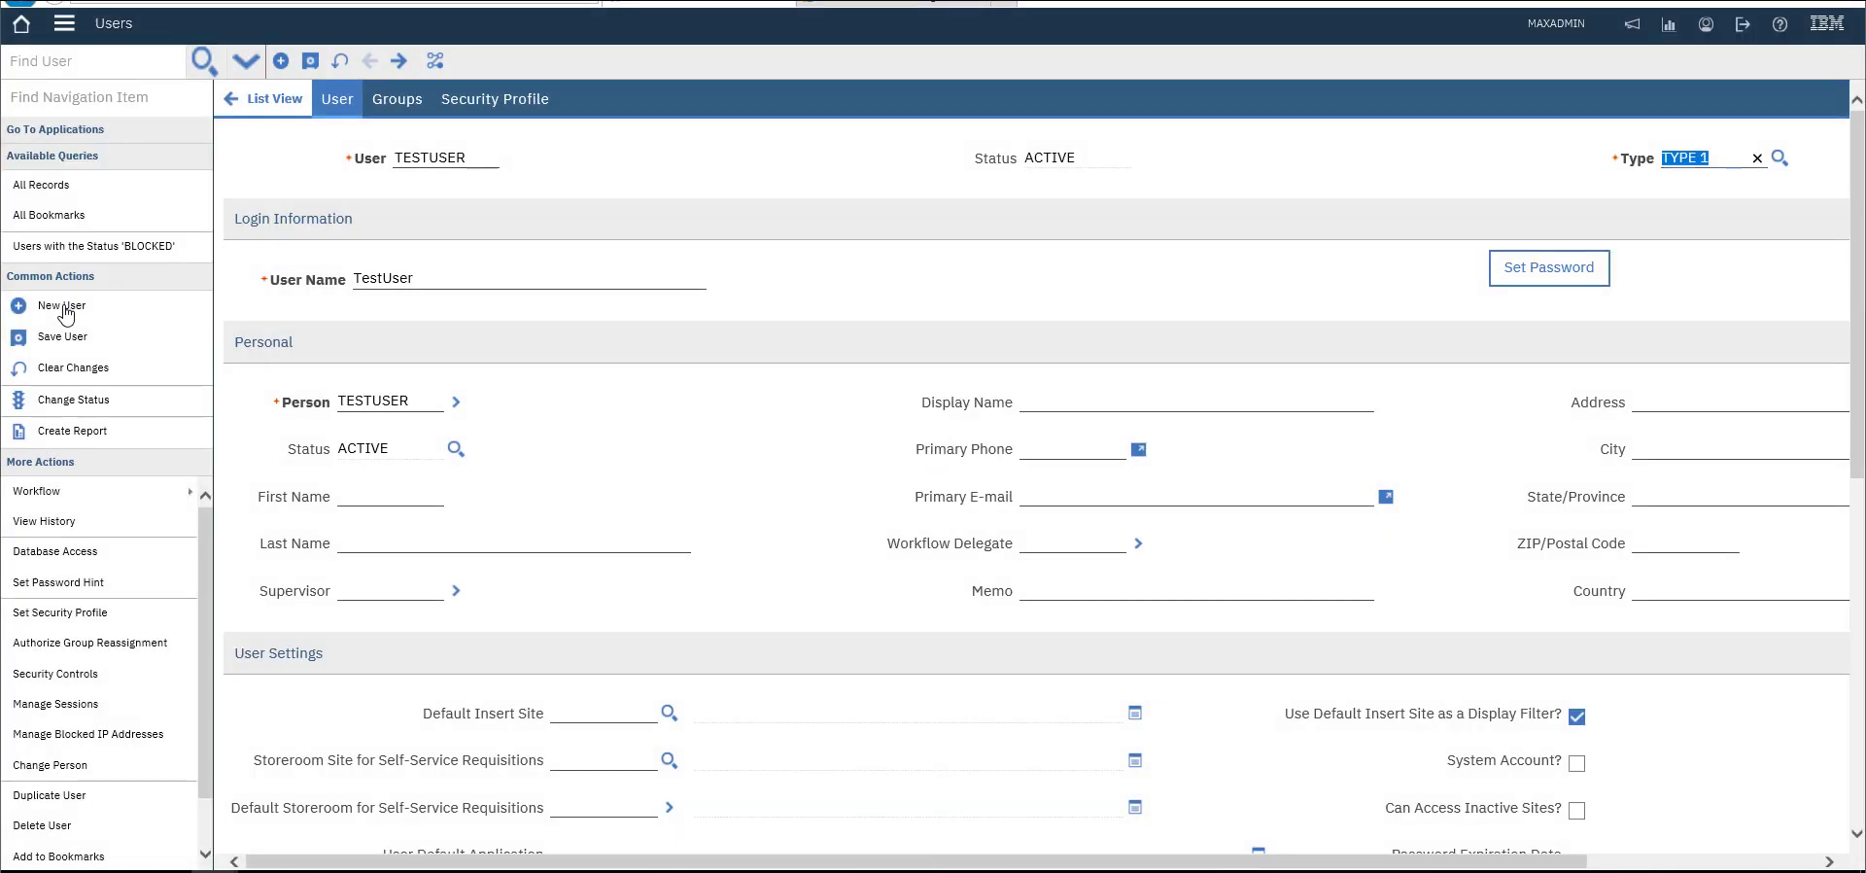
Step: Set TESTUSER's display name to 'Test User' and primary phone to 010
key("Tab")
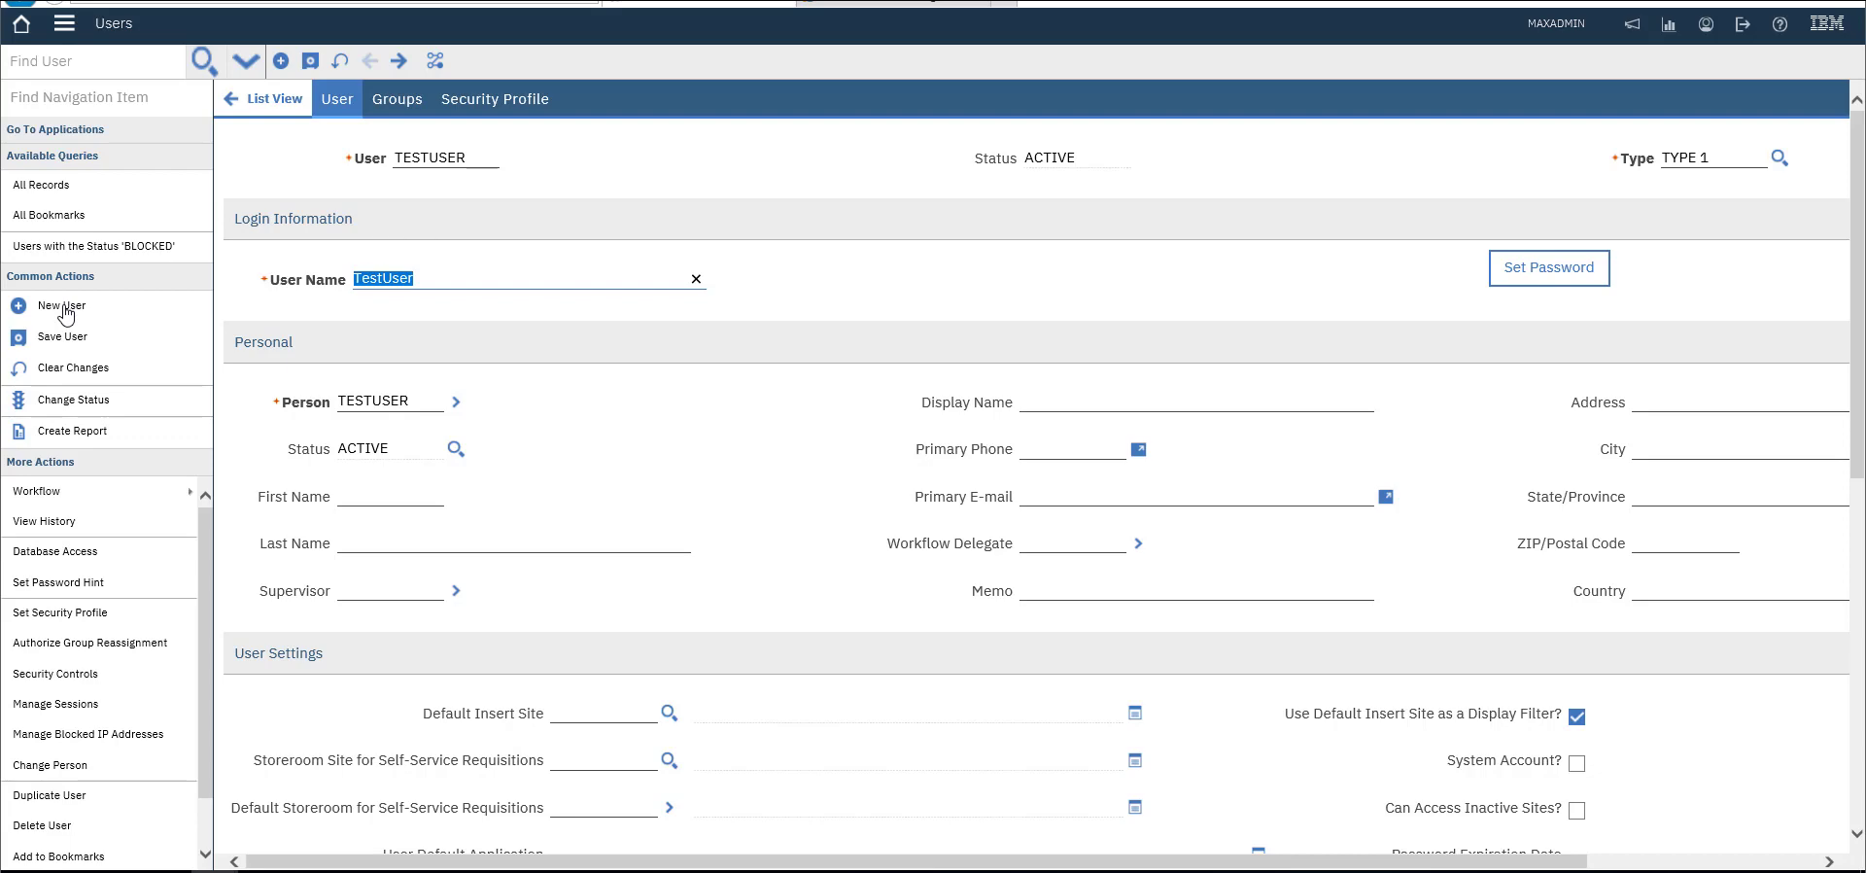
key("Tab")
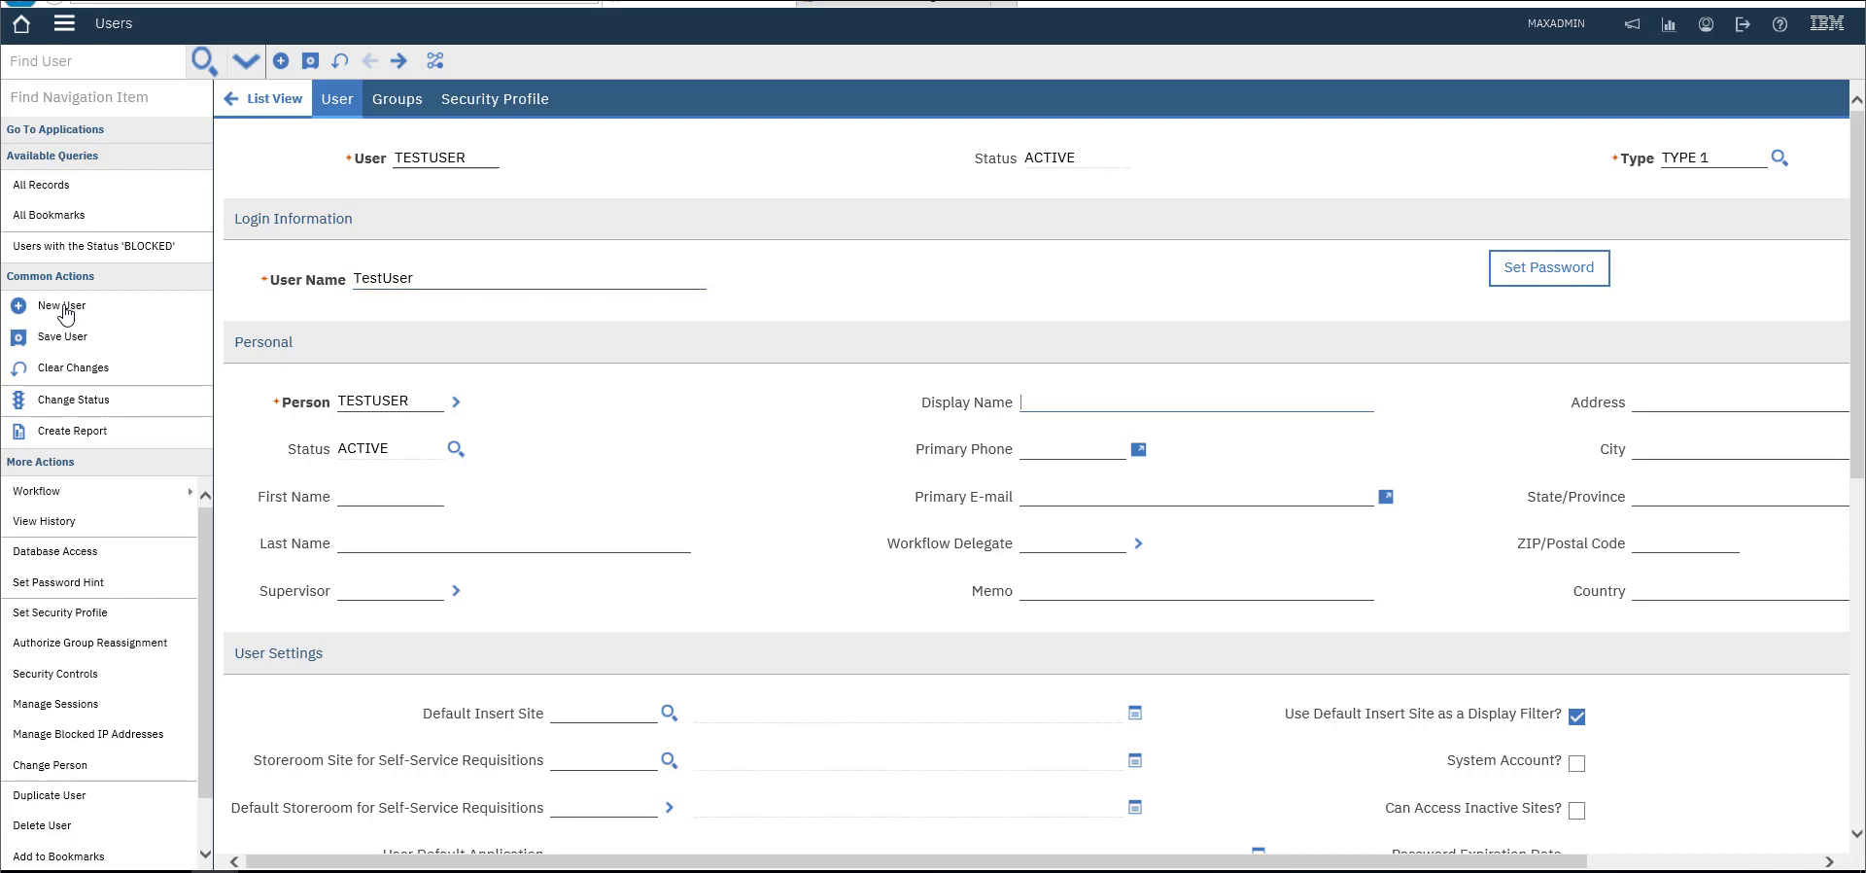
type("Tets")
key("BackSpace")
key("BackSpace")
type("st Us")
type("er")
key("Tab")
type("010")
Step: Enter the primary e-mail address, first name Test, and default insert site BEDFORD
key("Tab")
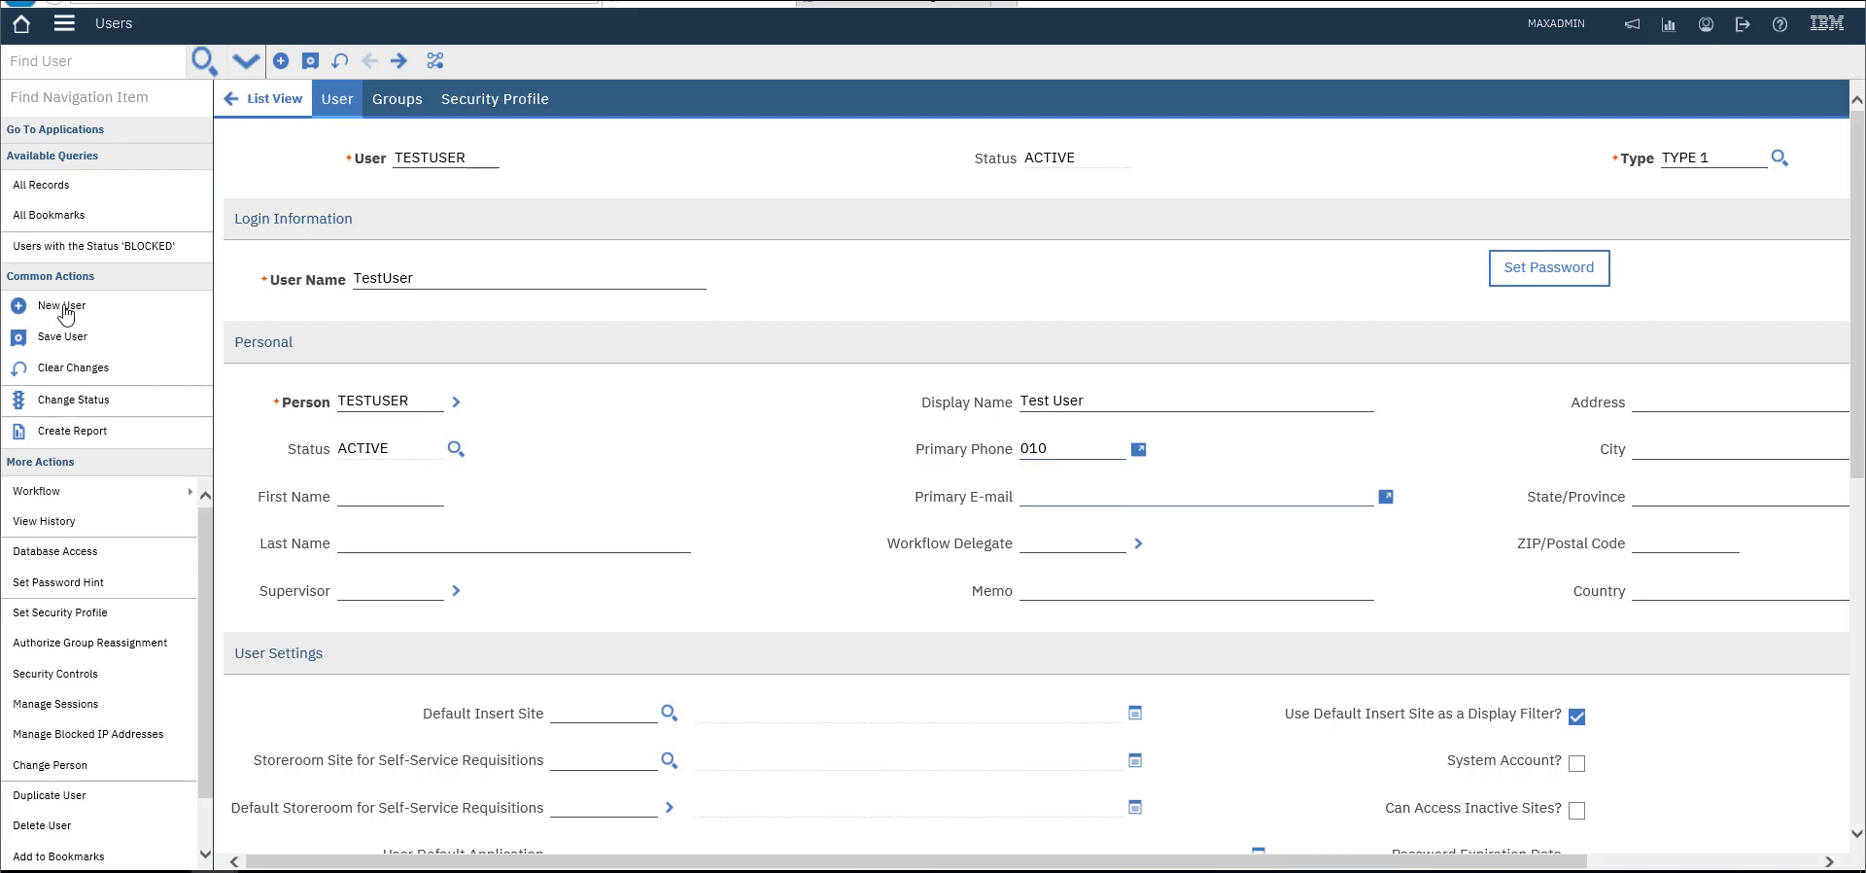
key("shift+Tab")
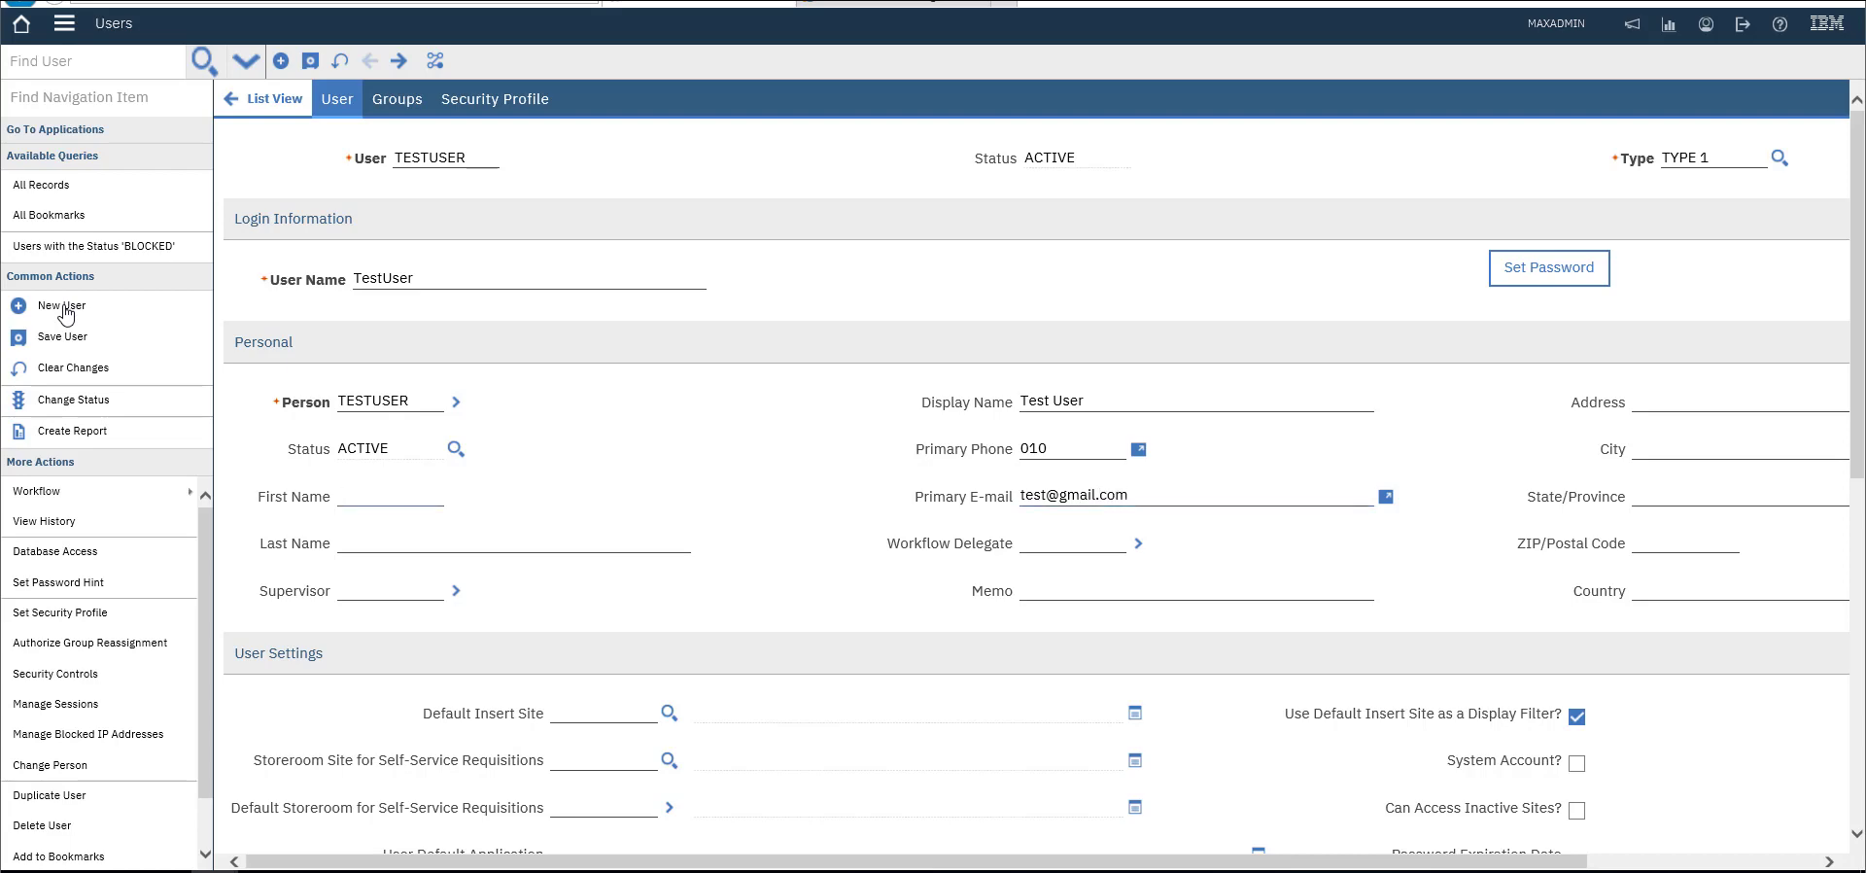
type("Test")
key("Tab")
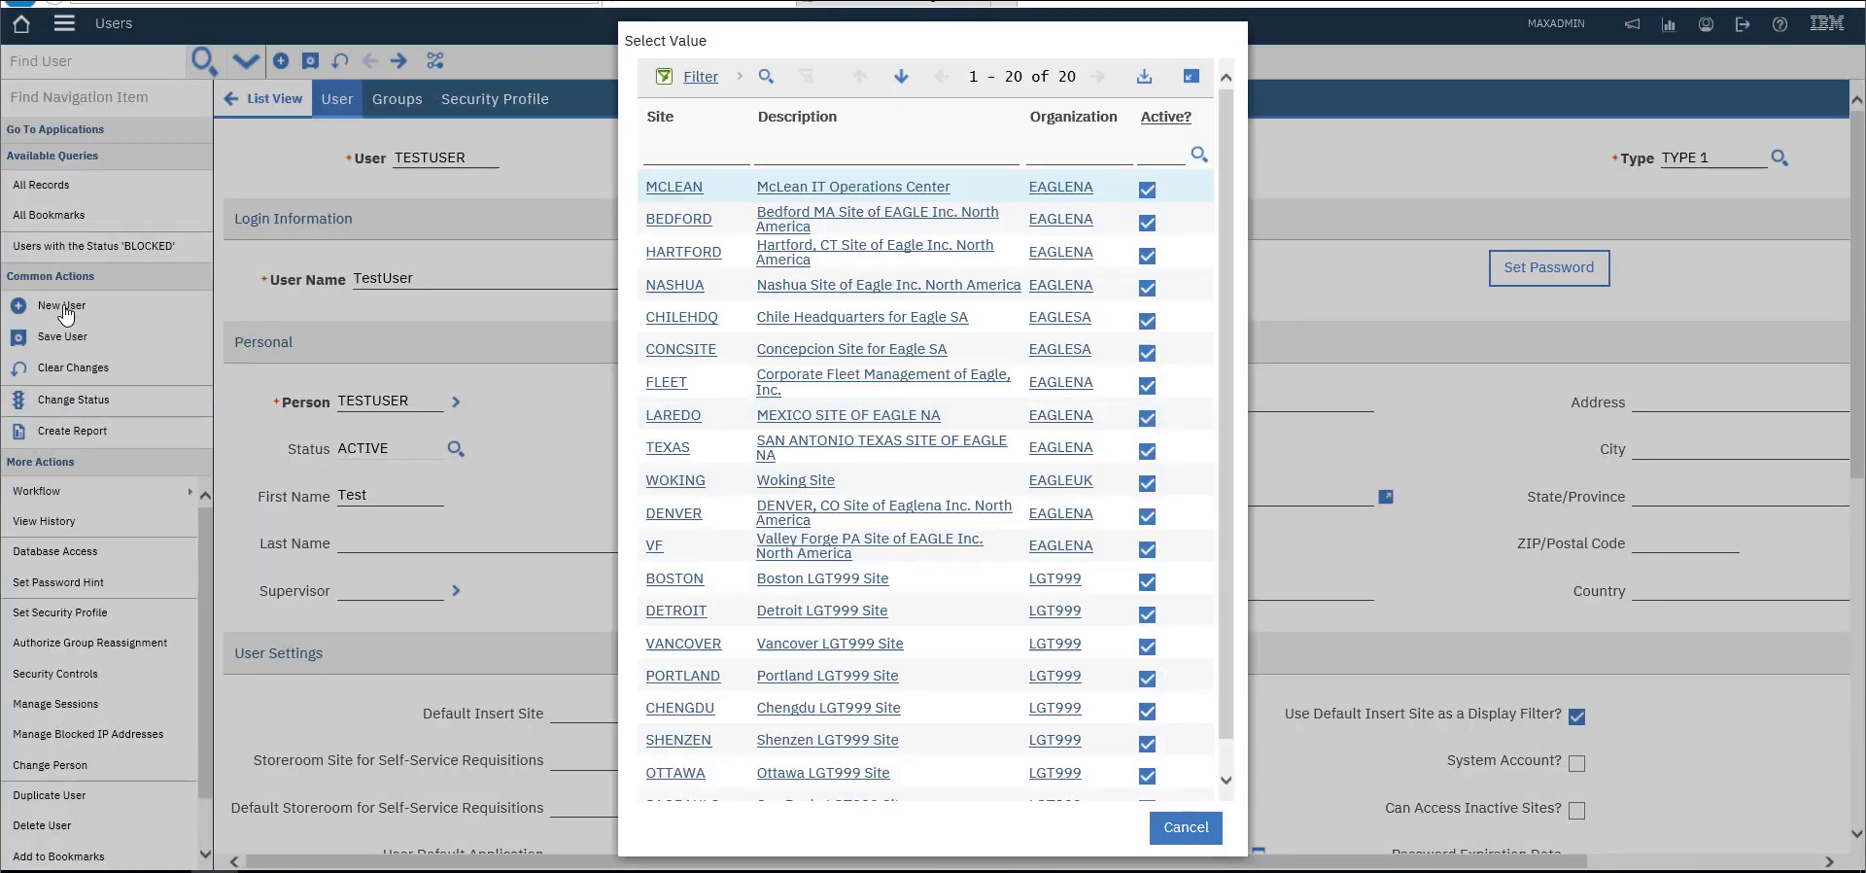
key("Return")
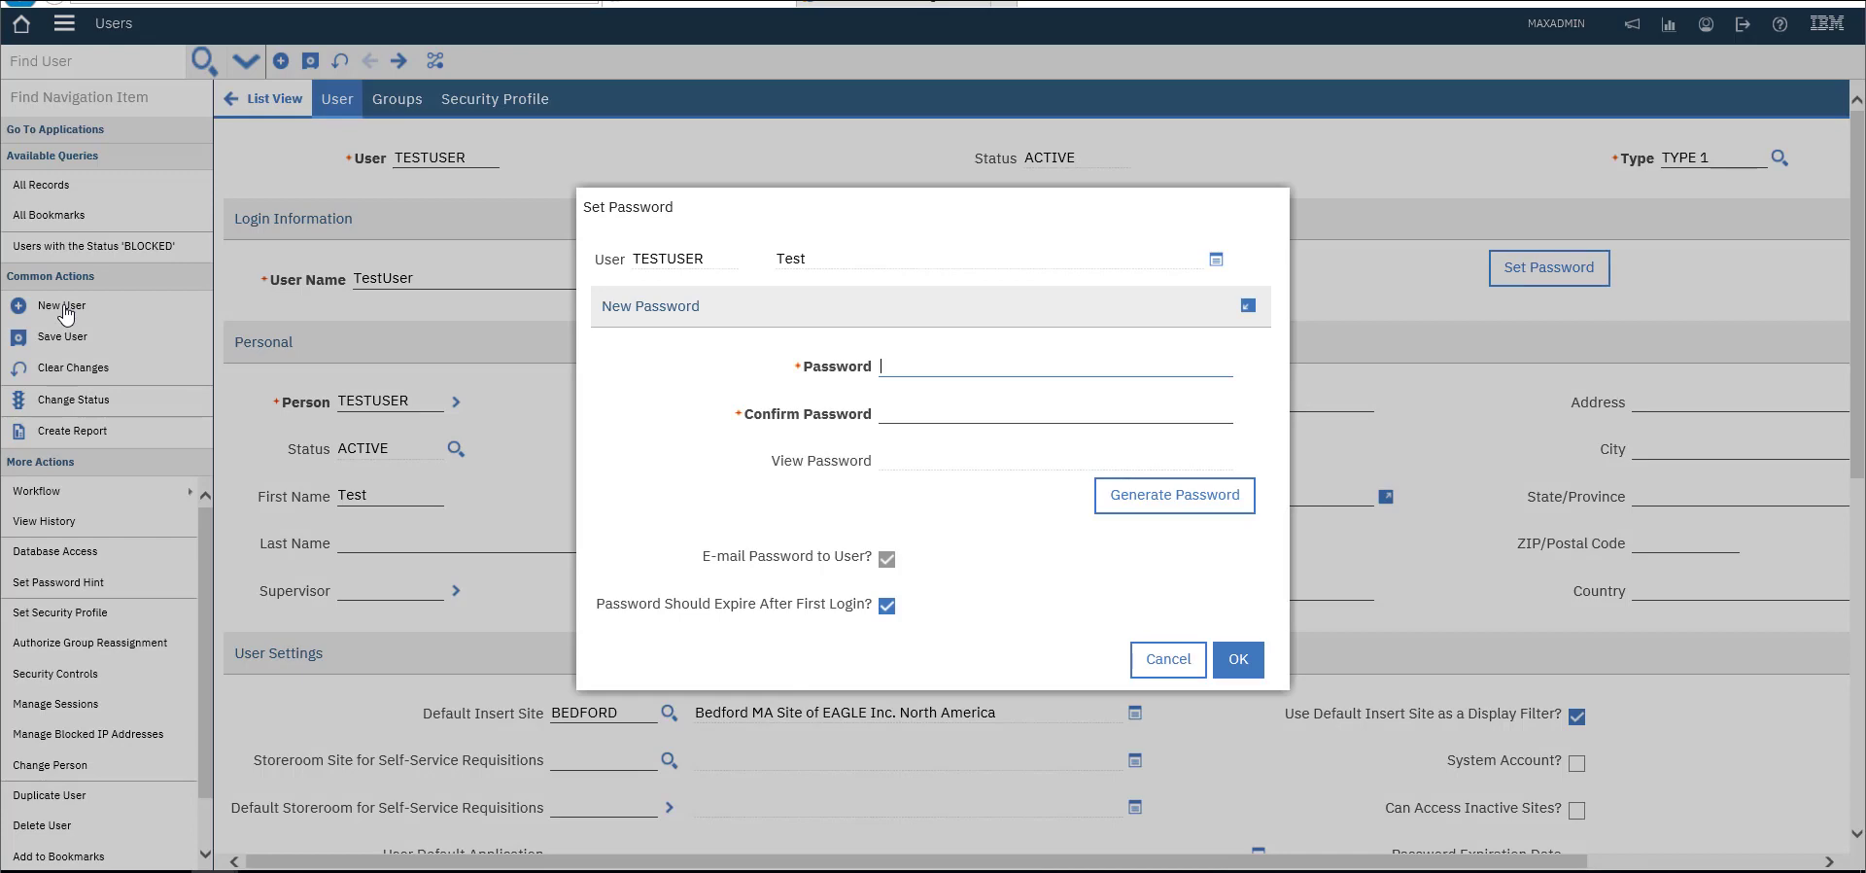
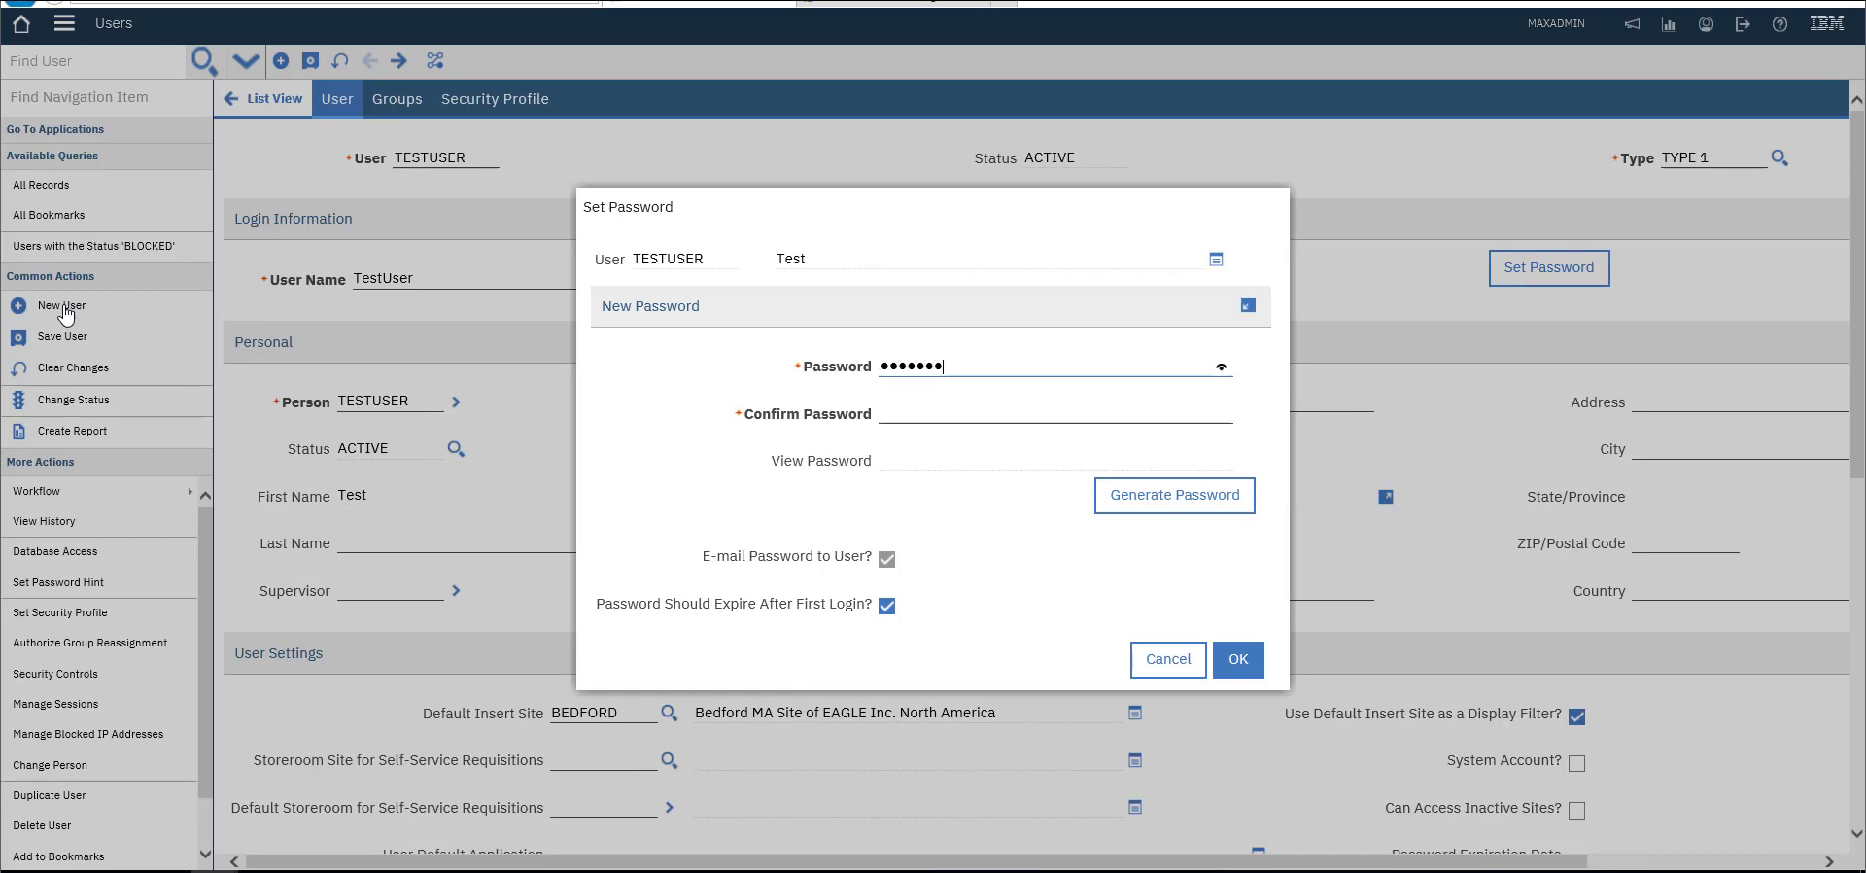
Step: Enter and confirm the new password, and disable expiry after first login
key("Tab")
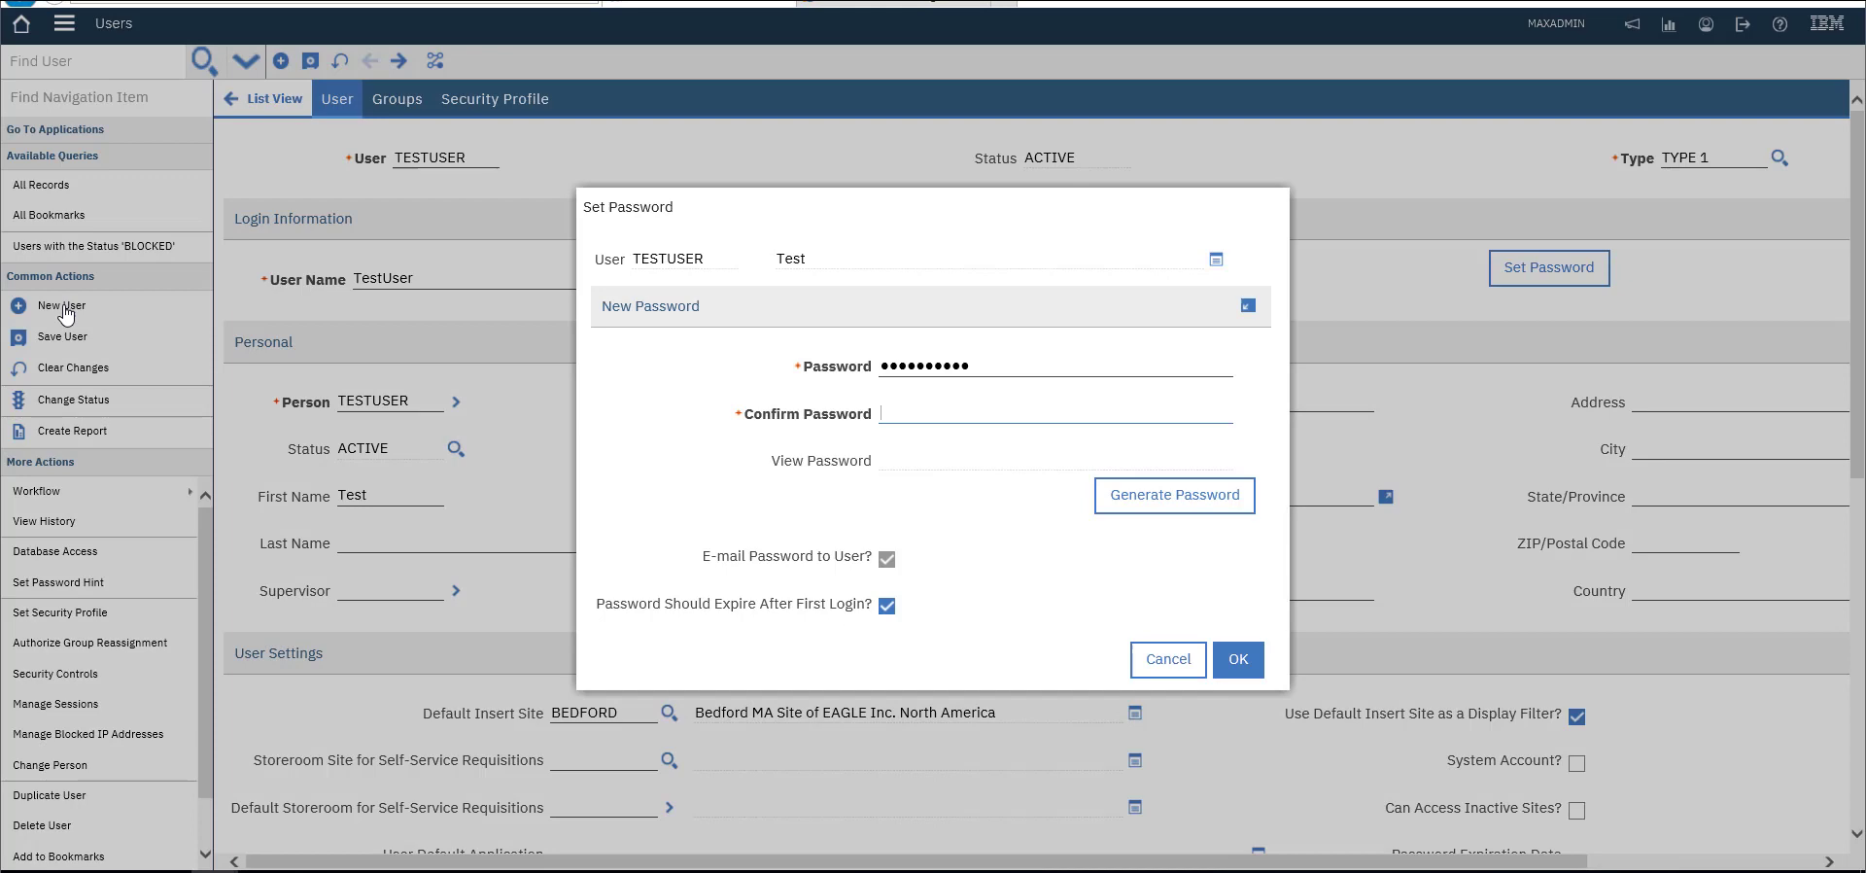
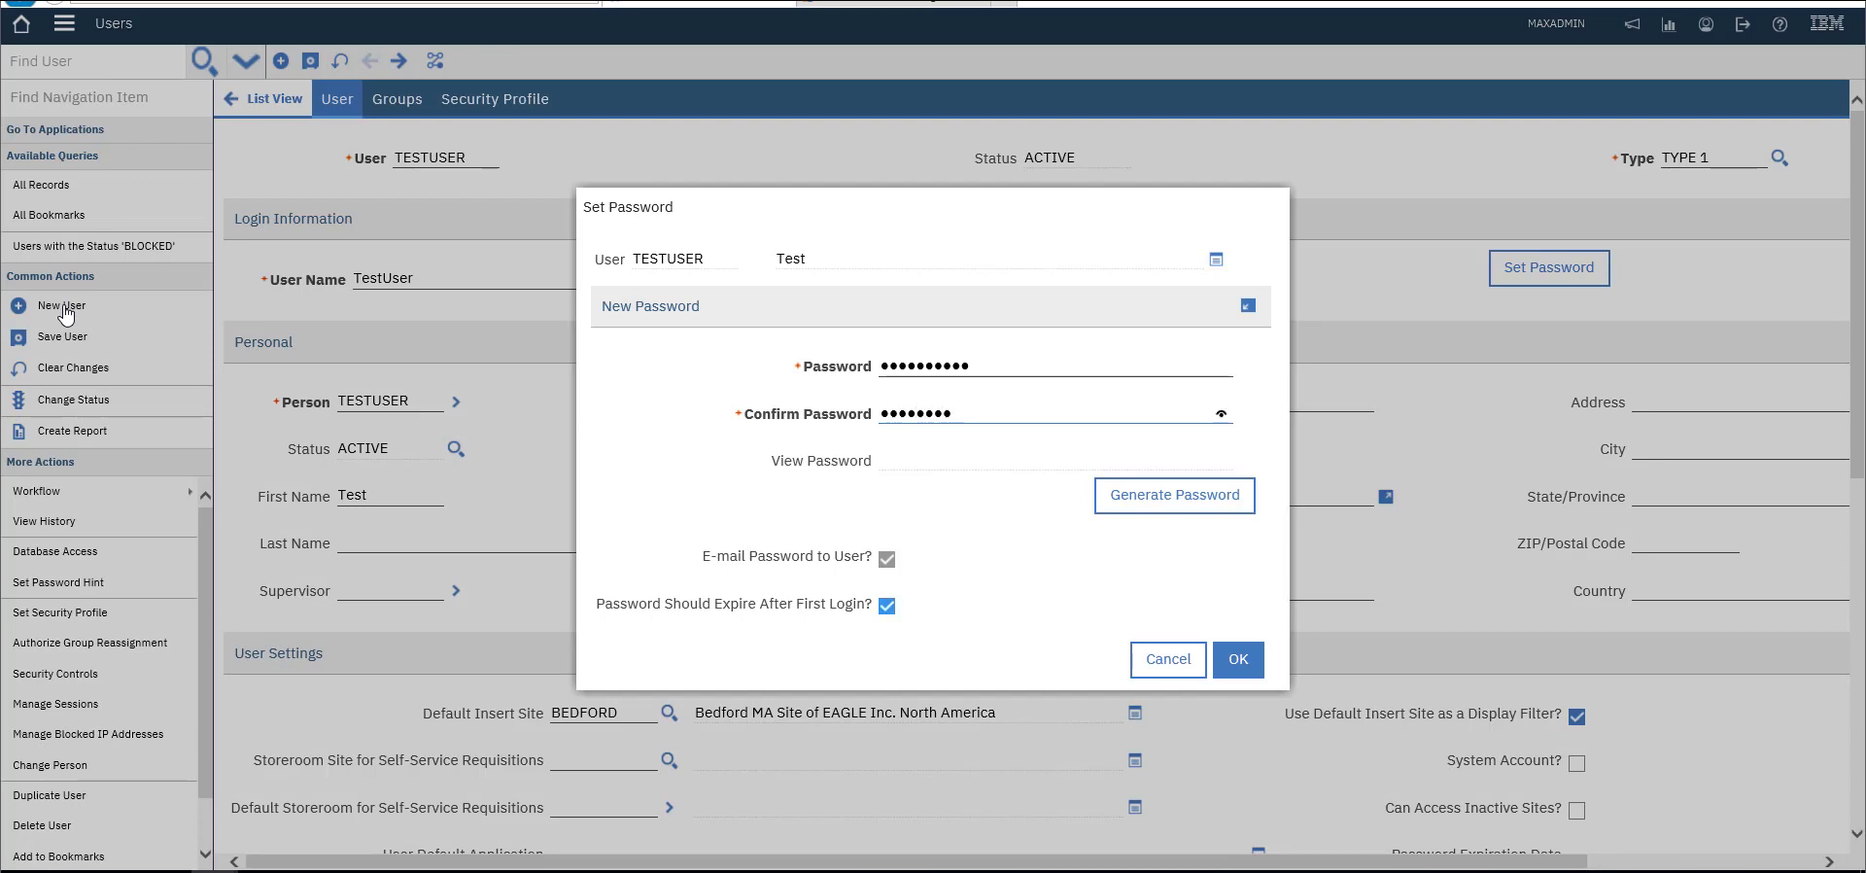
key("Tab")
key("Tab")
key("space")
Step: Apply the password and save TESTUSER, dismissing both password e-mail warnings
key("Return")
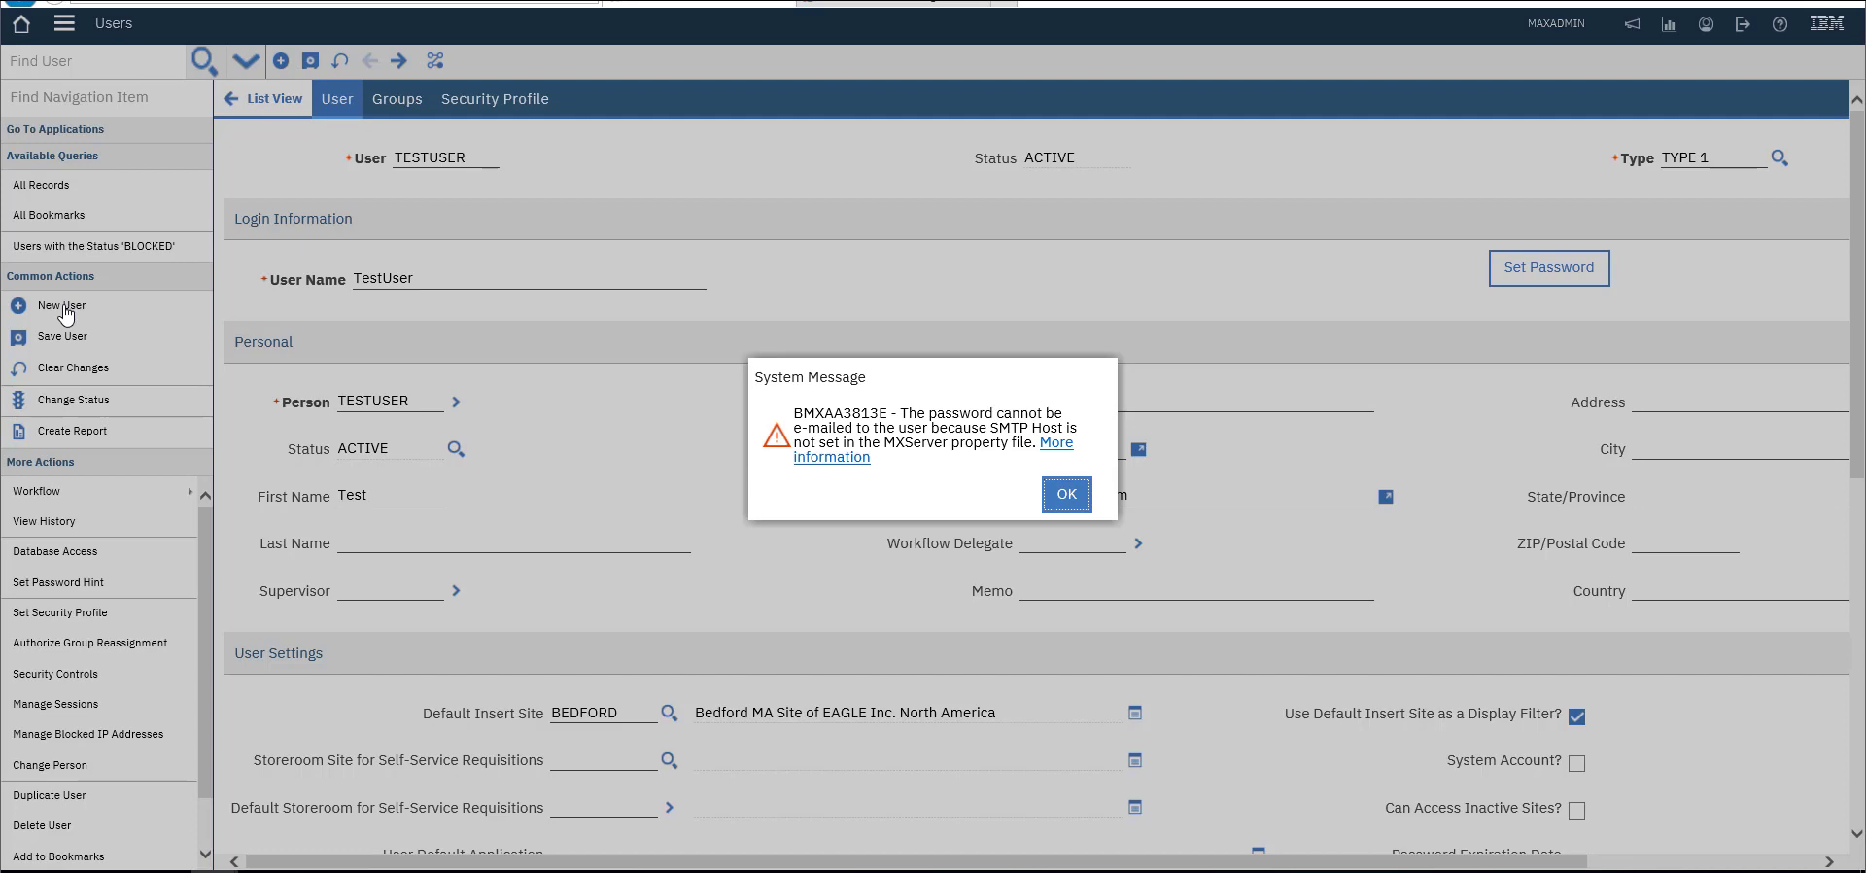
key("Return")
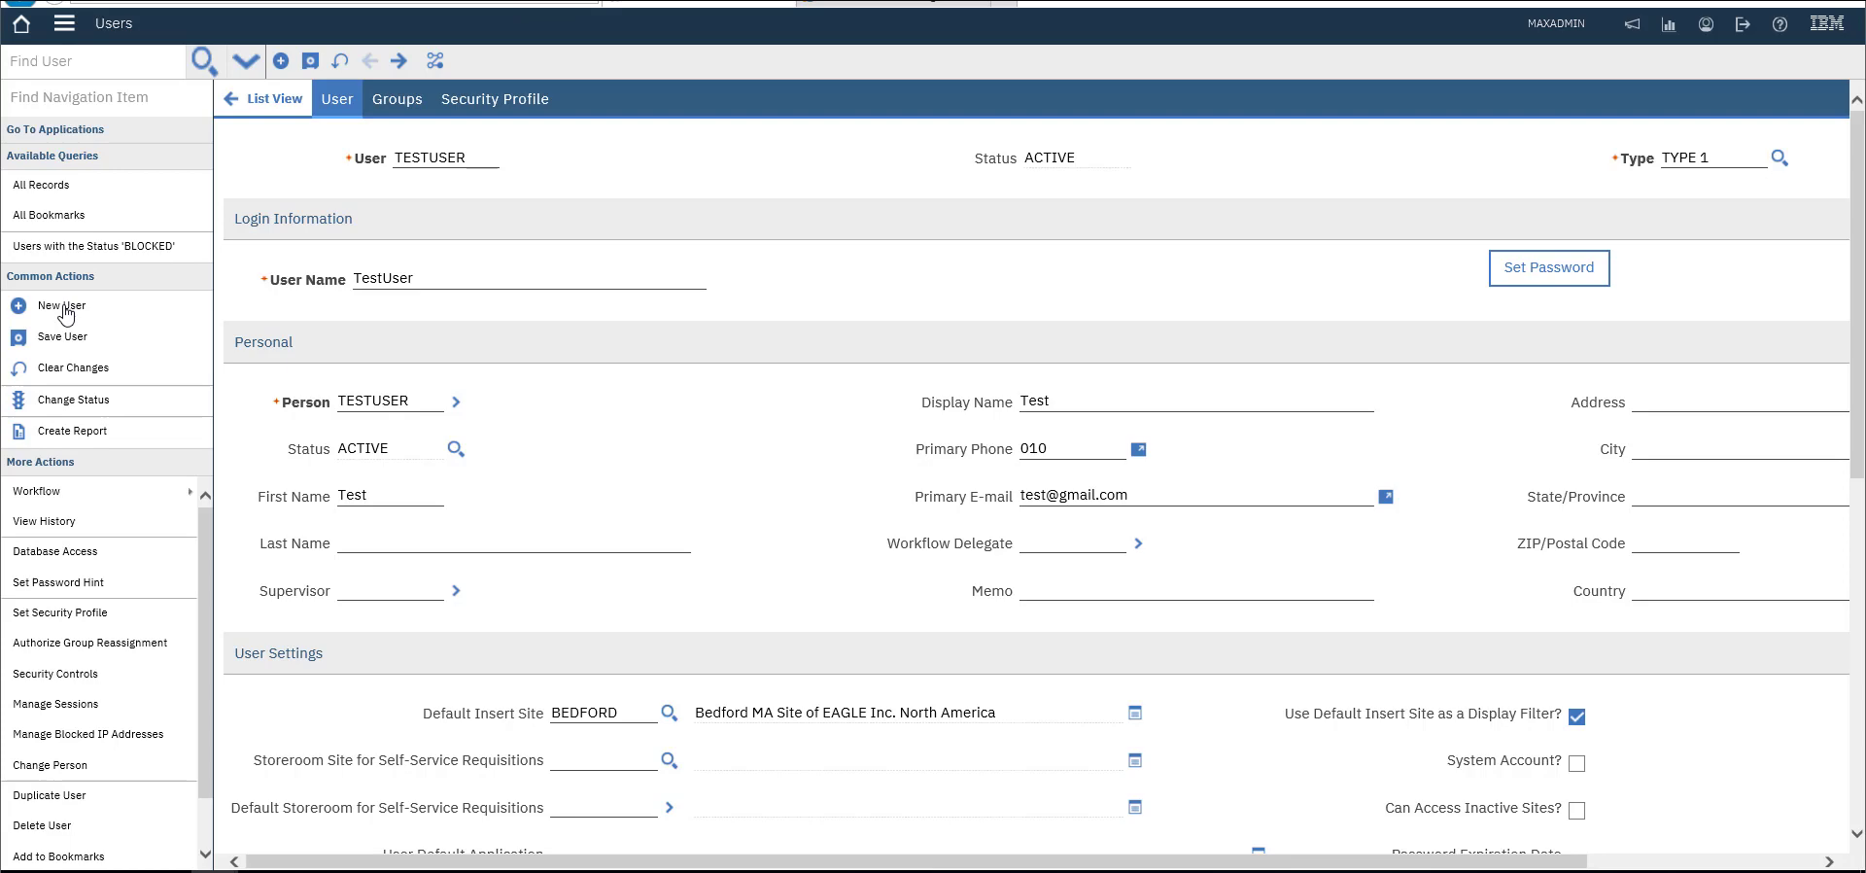
key("alt+s")
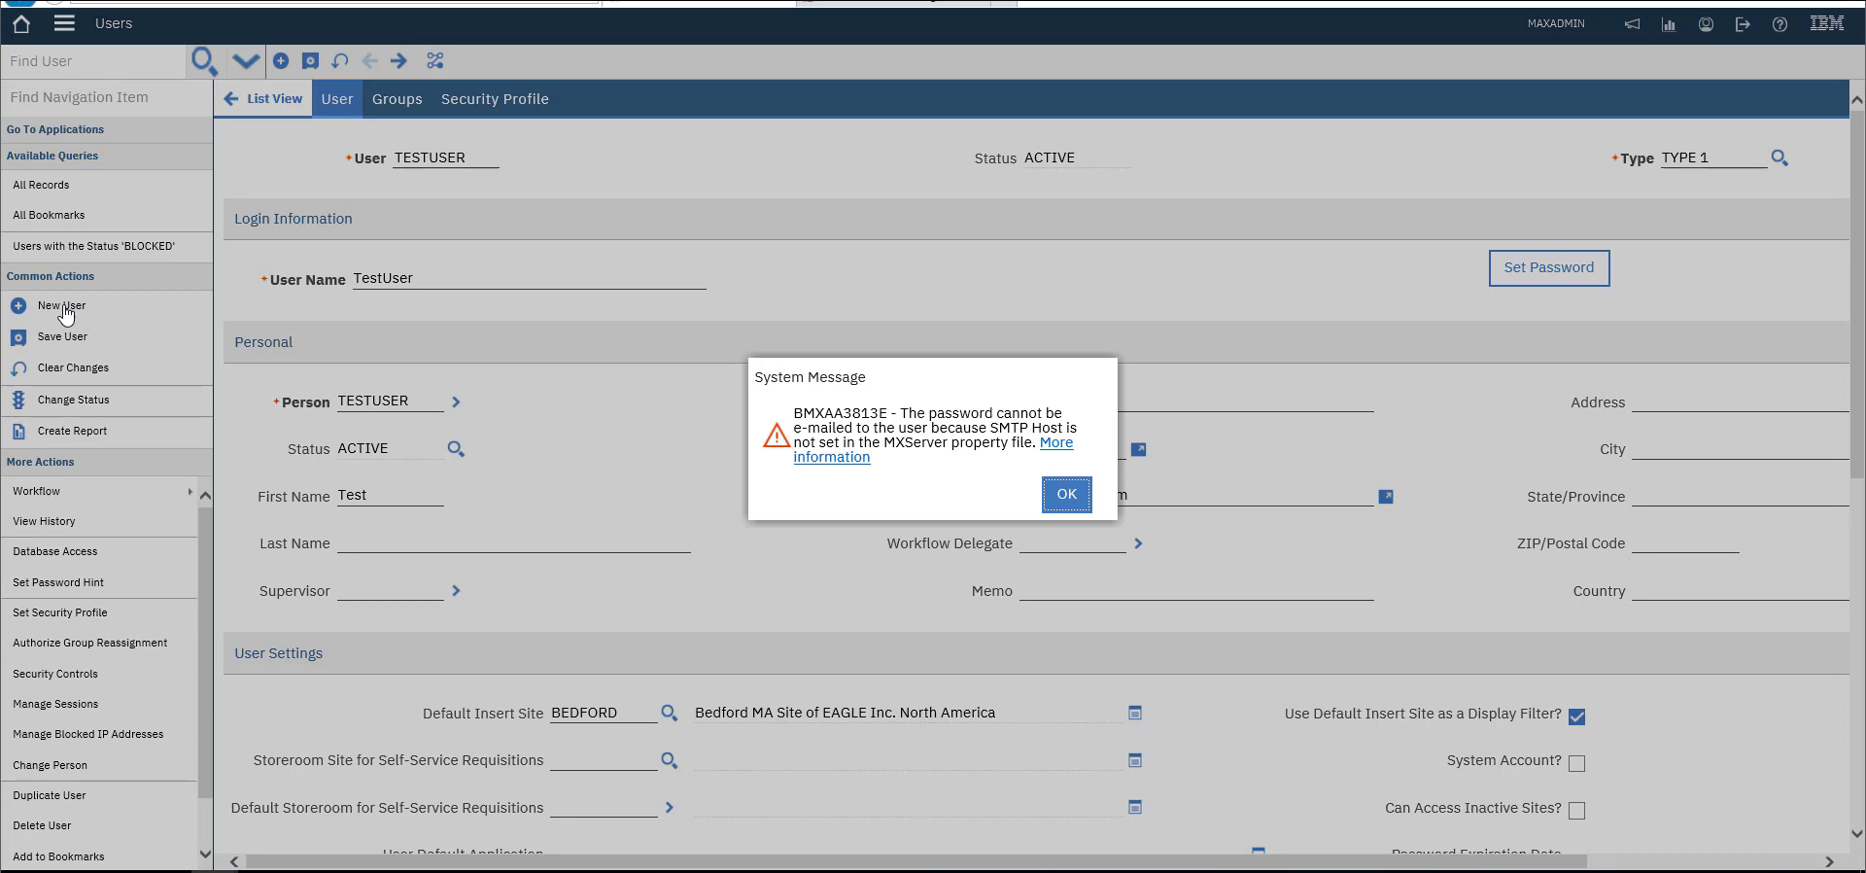
key("Return")
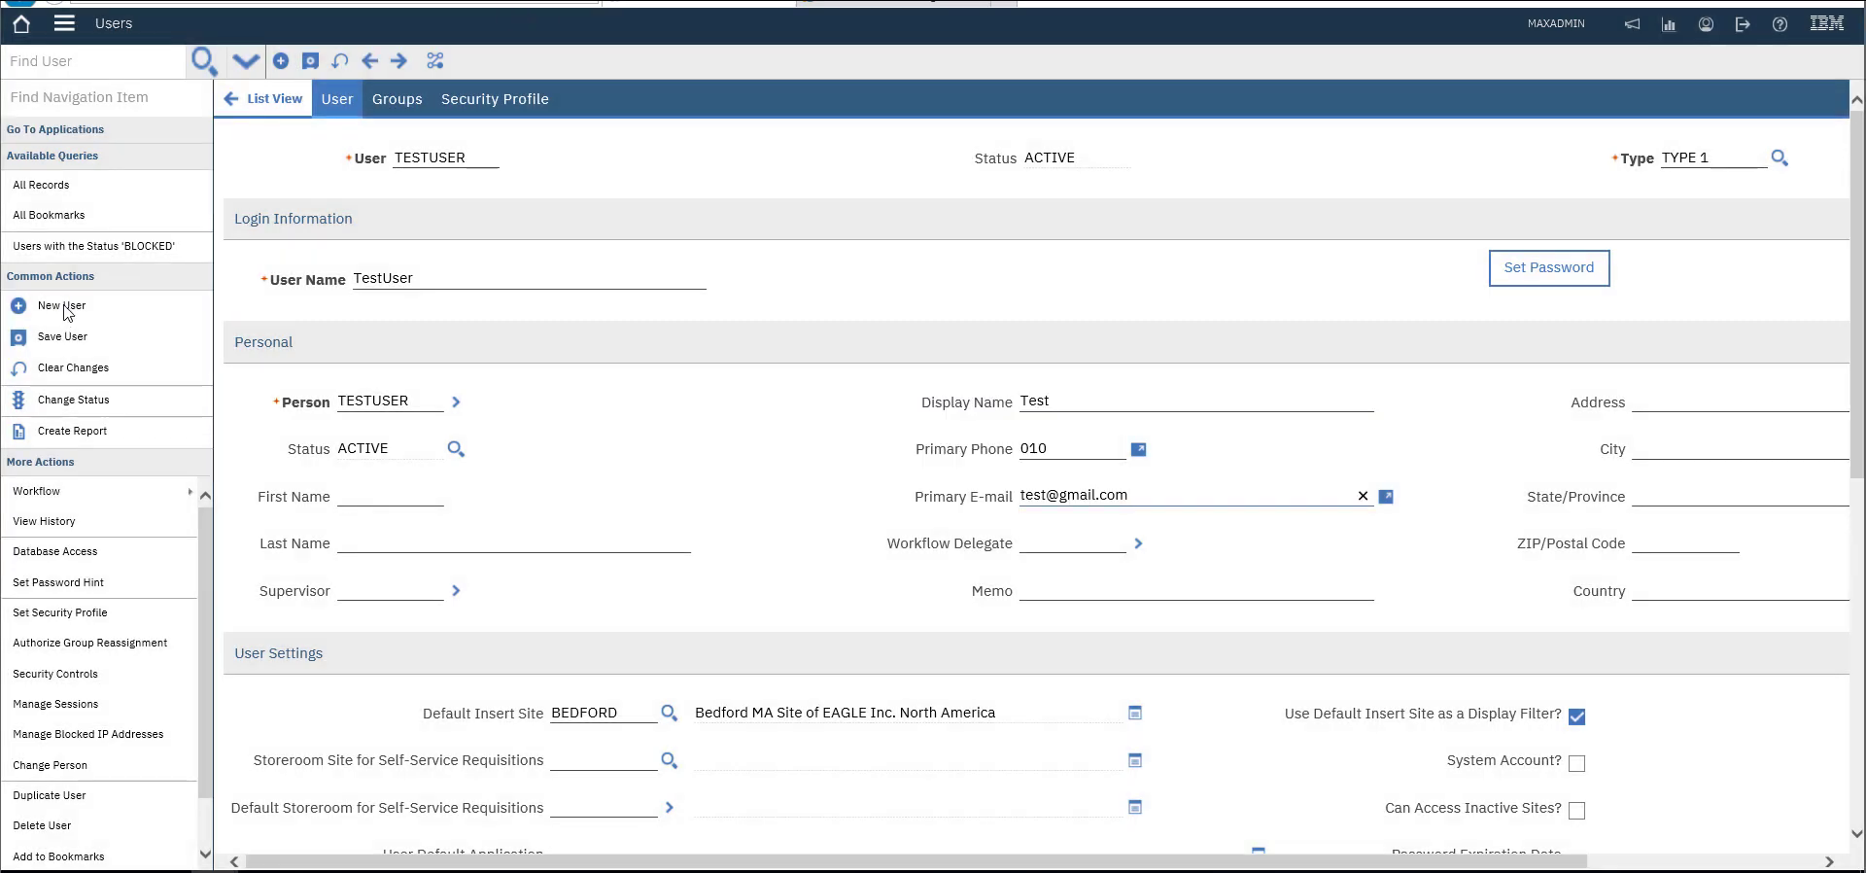
Step: Re-enter and confirm a corrected password with expiry disabled, then save TESTUSER
left_click(1532, 277)
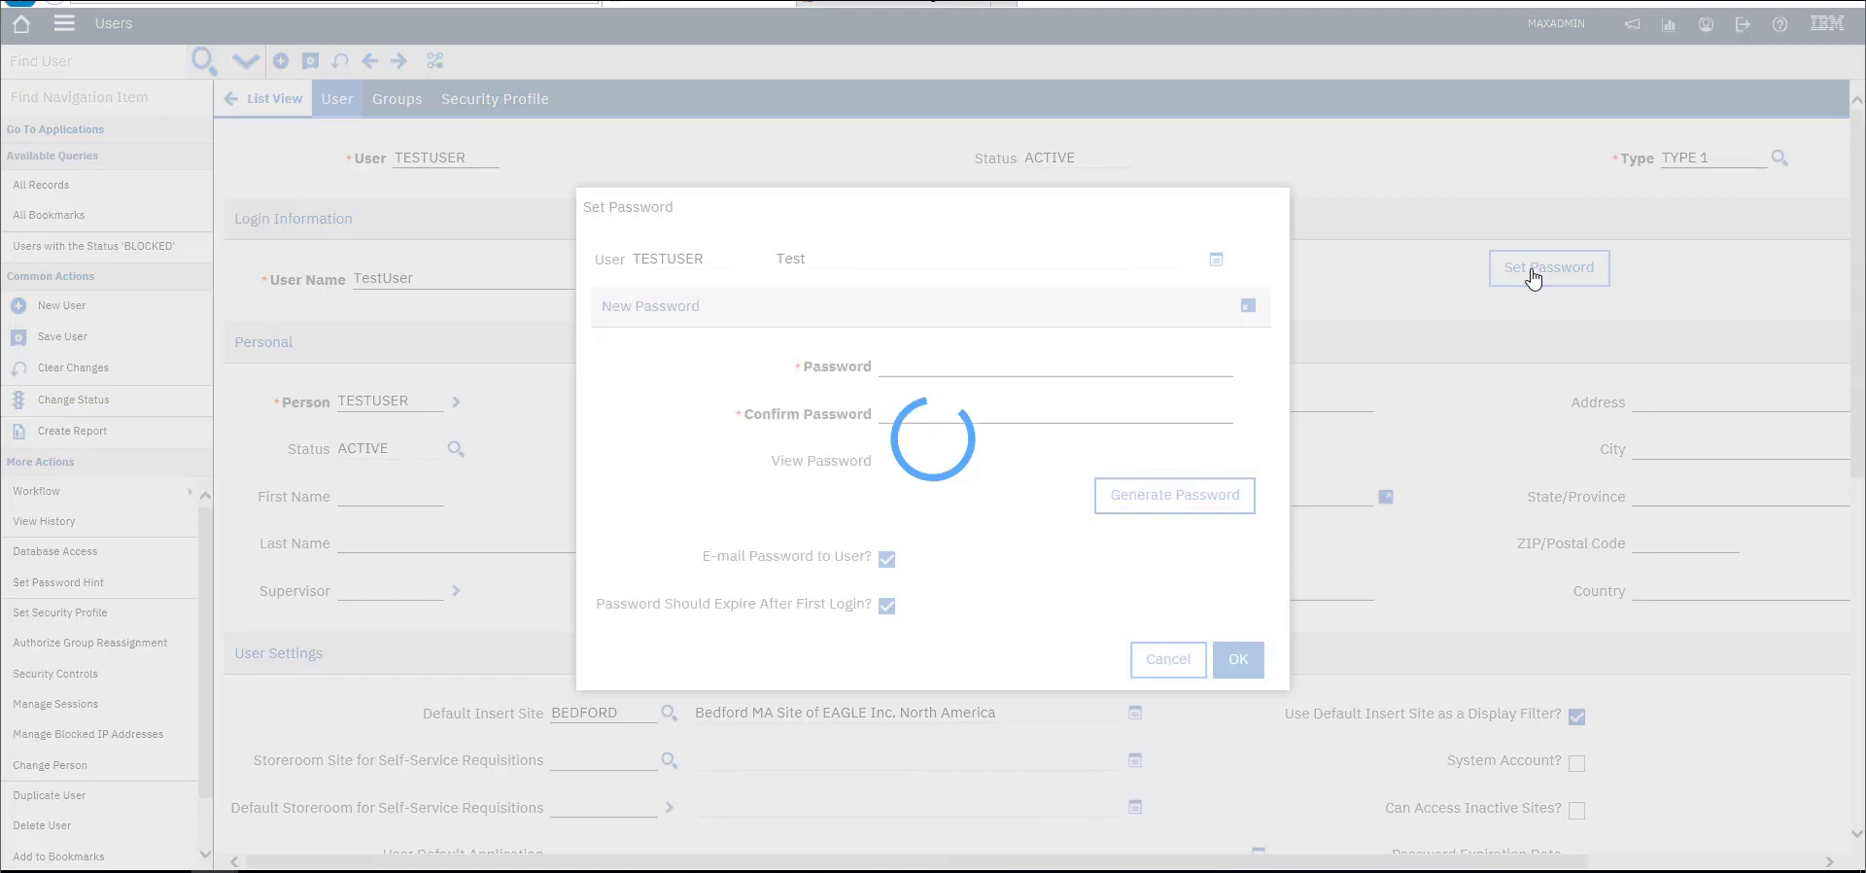
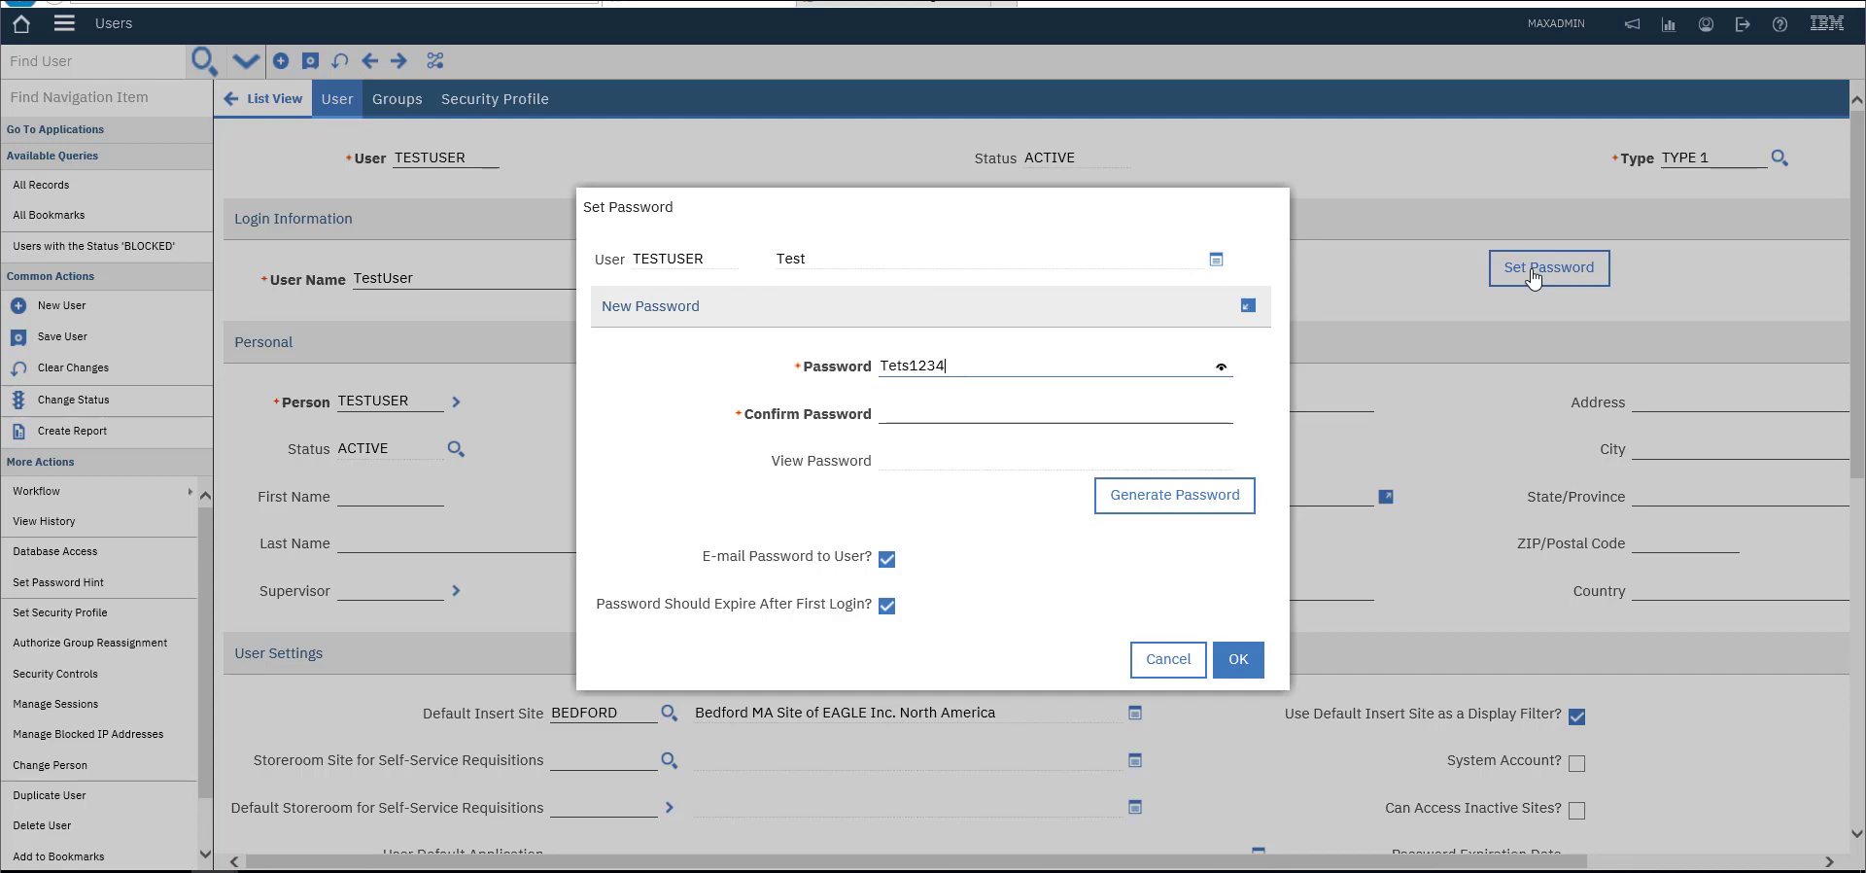
key("ctrl+a")
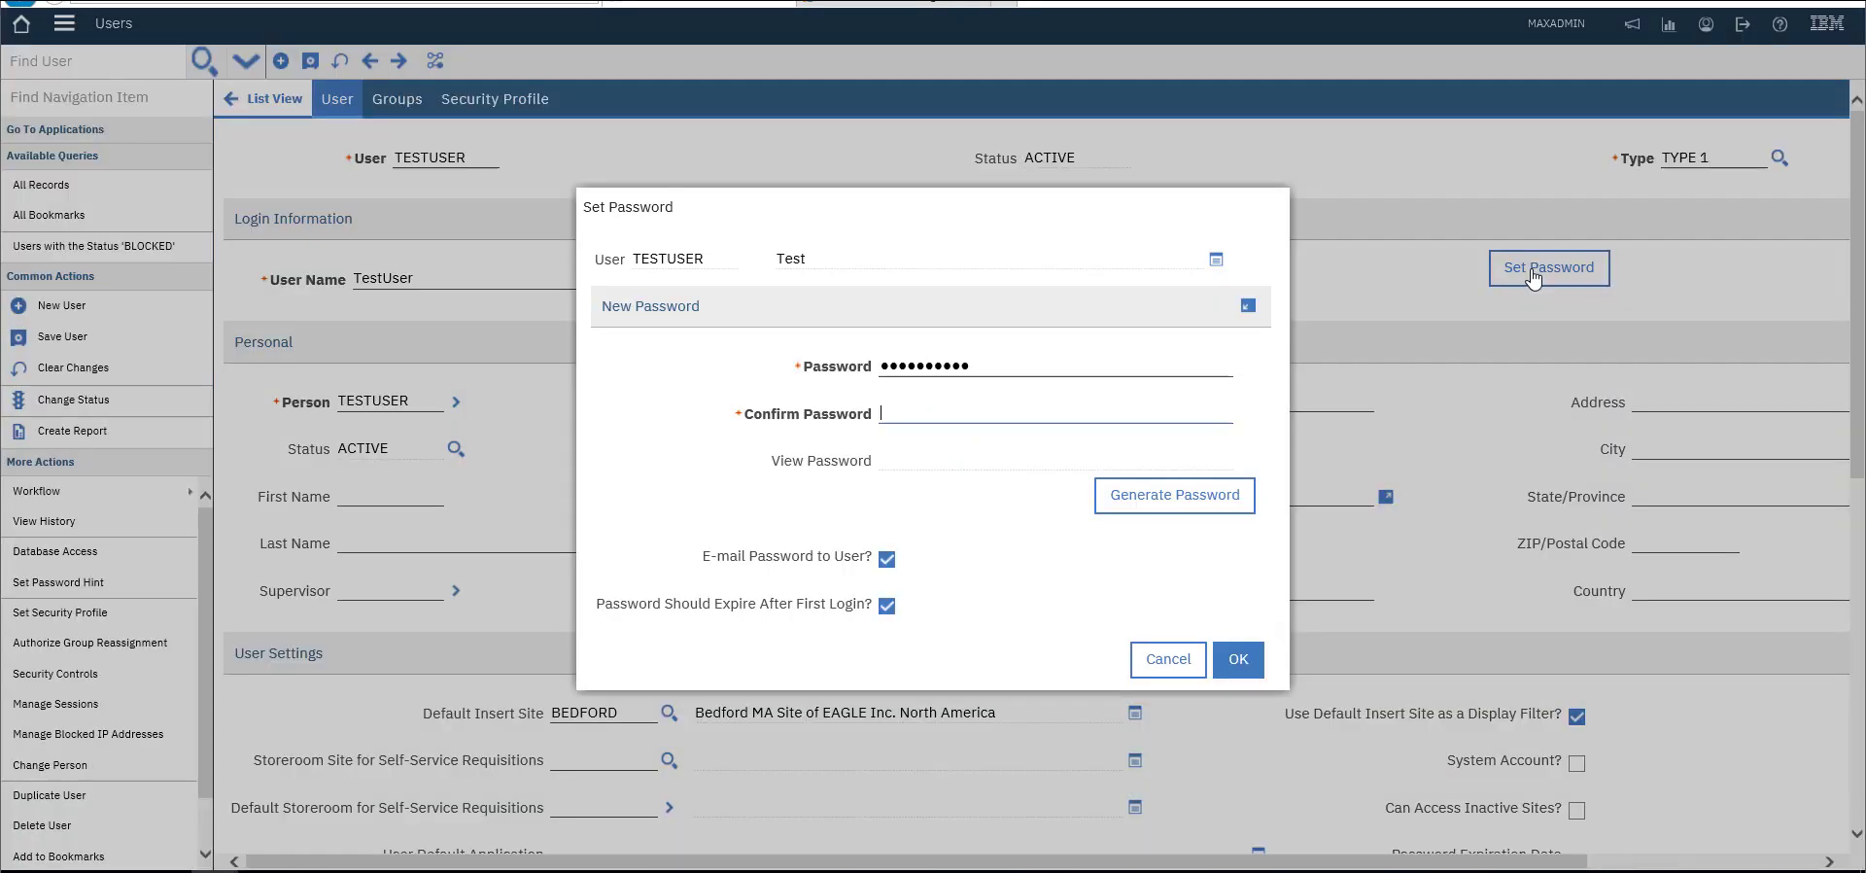
key("Tab")
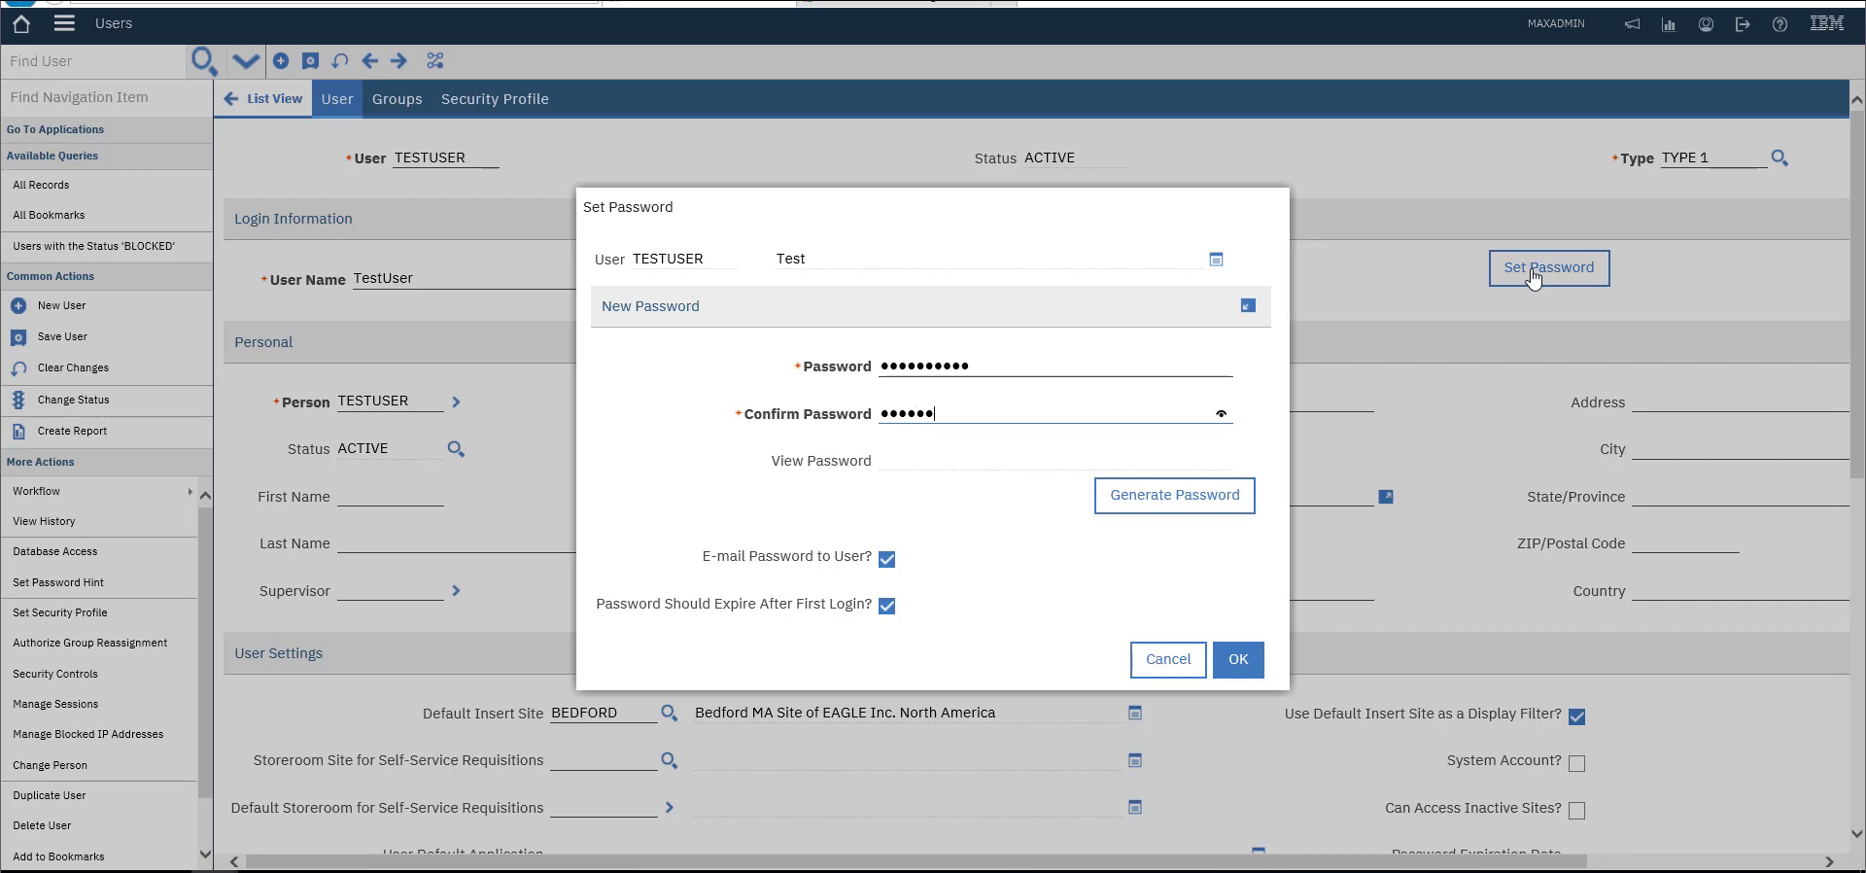
key("Tab")
key("Tab")
key("space")
key("Tab")
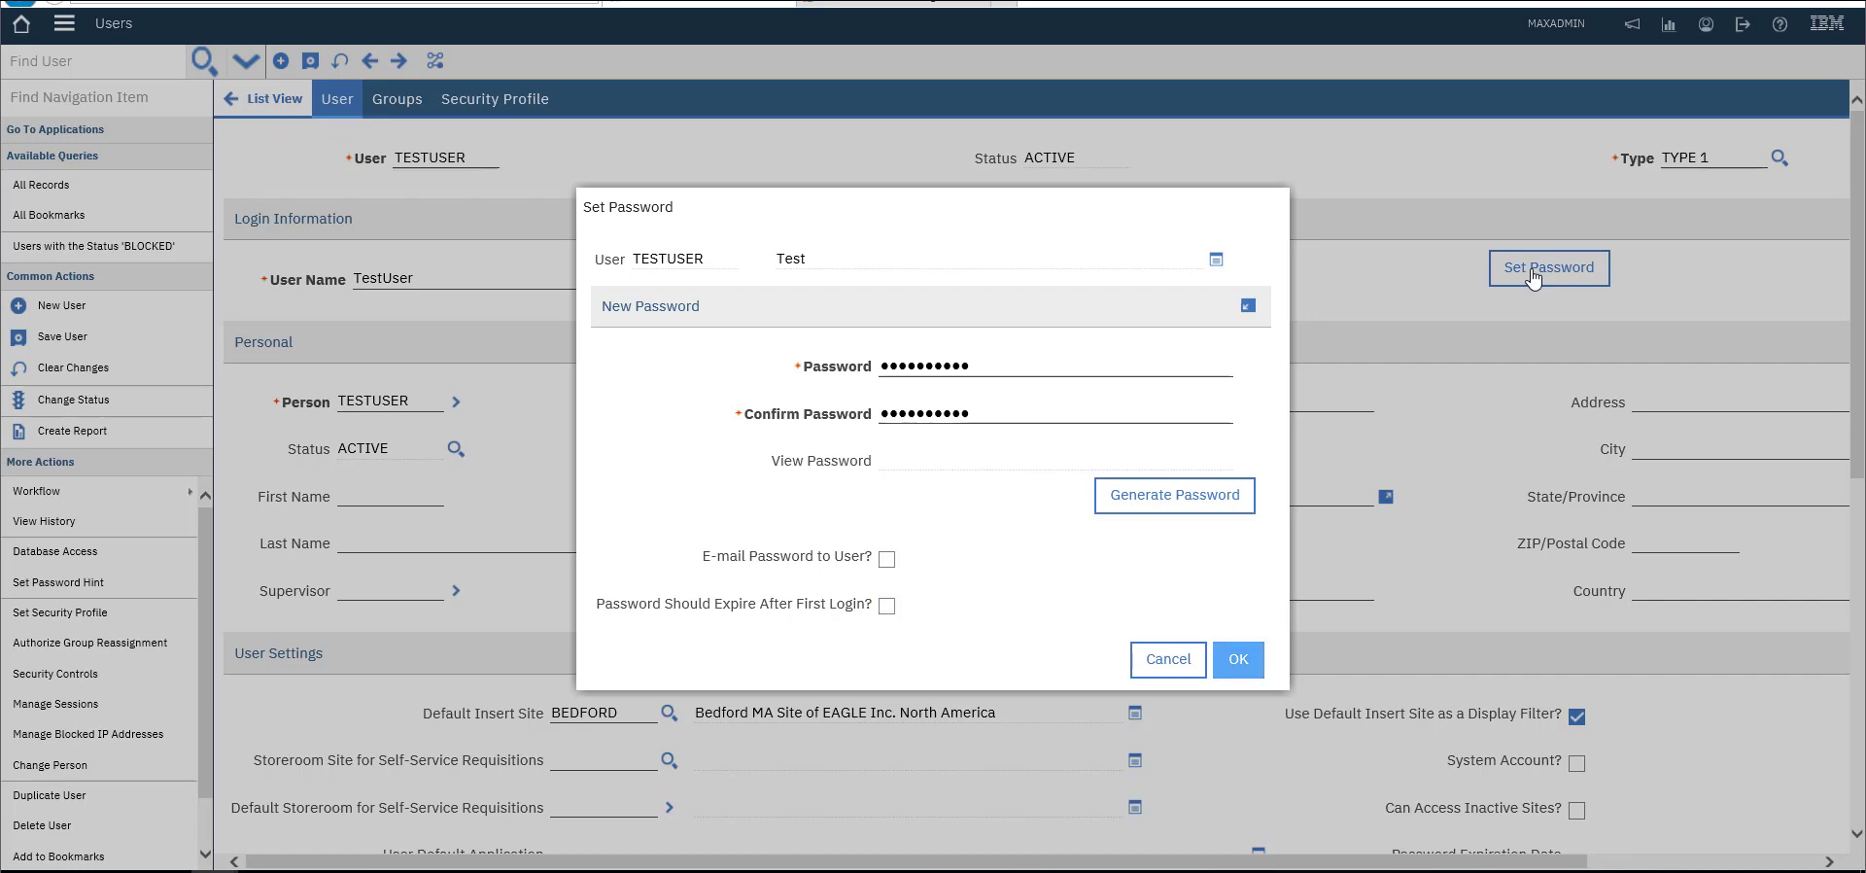
key("Return")
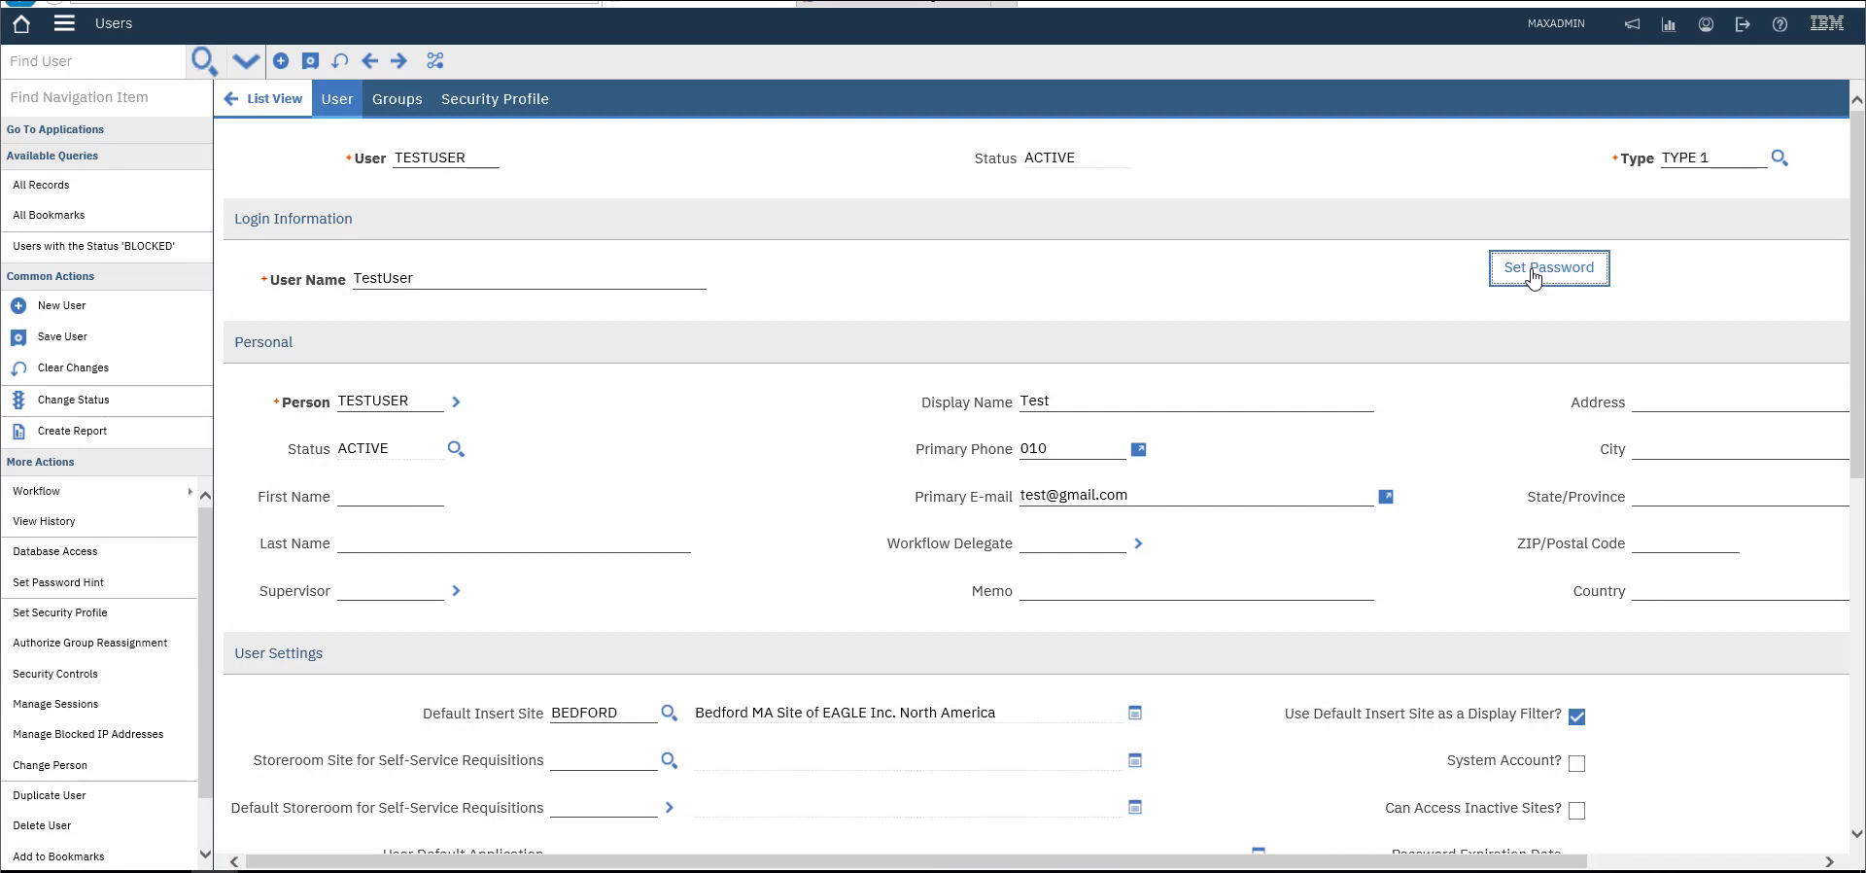
key("alt+s")
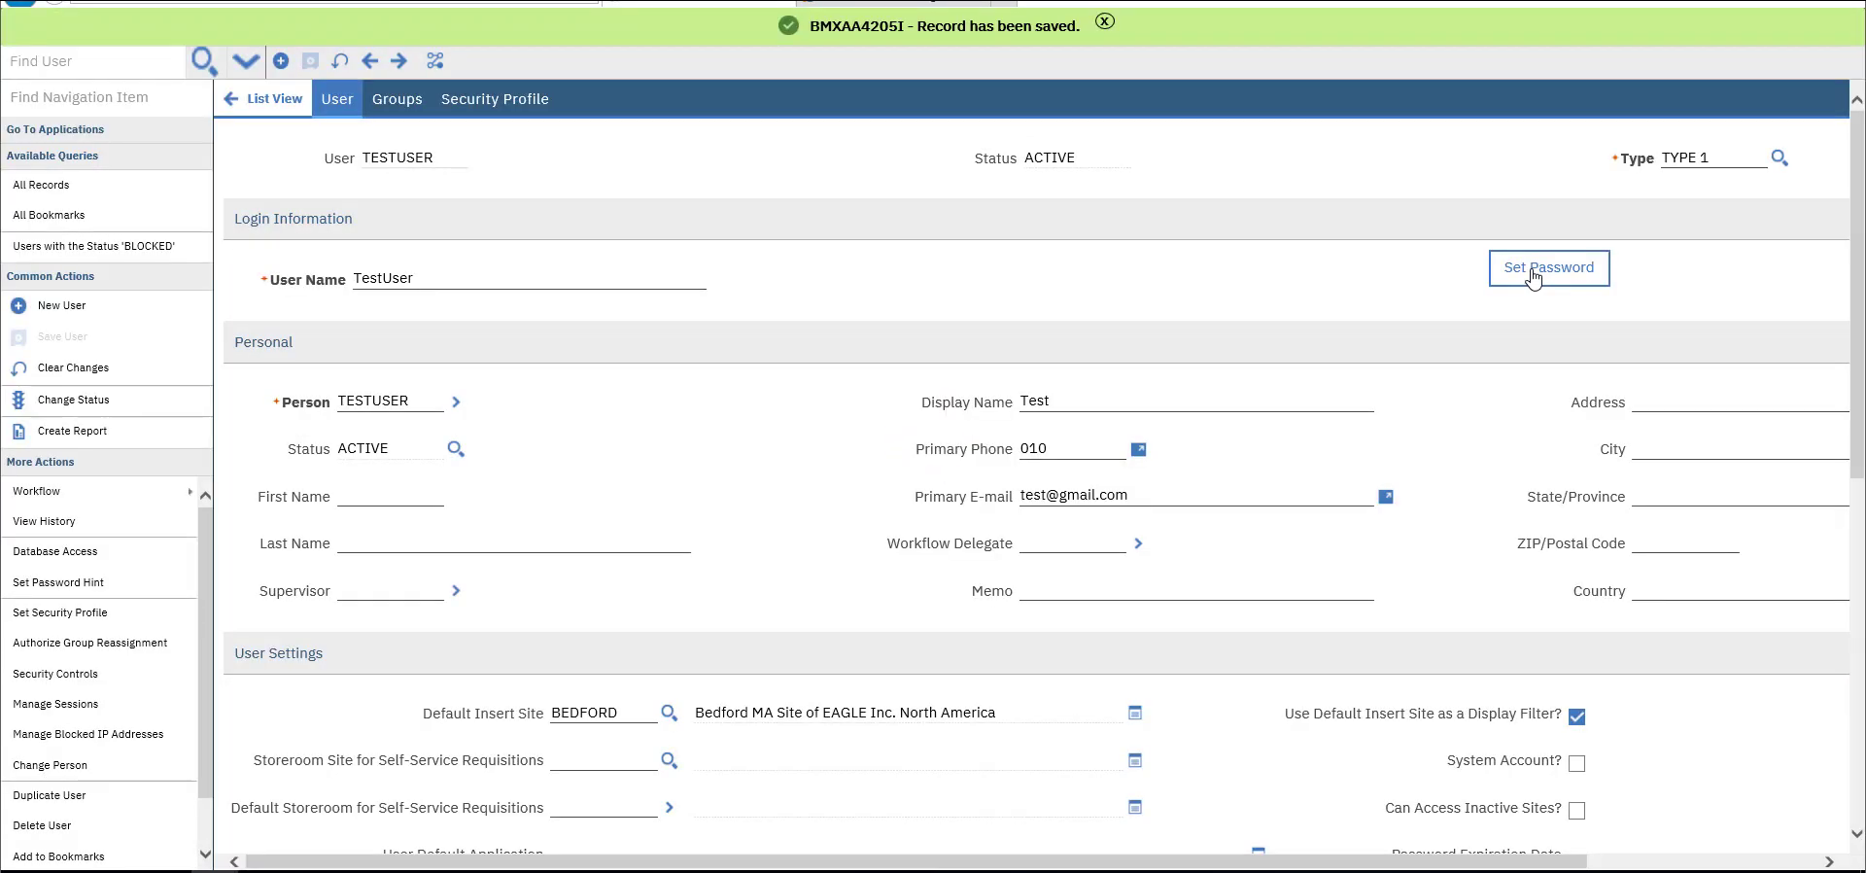
key("shift+Tab")
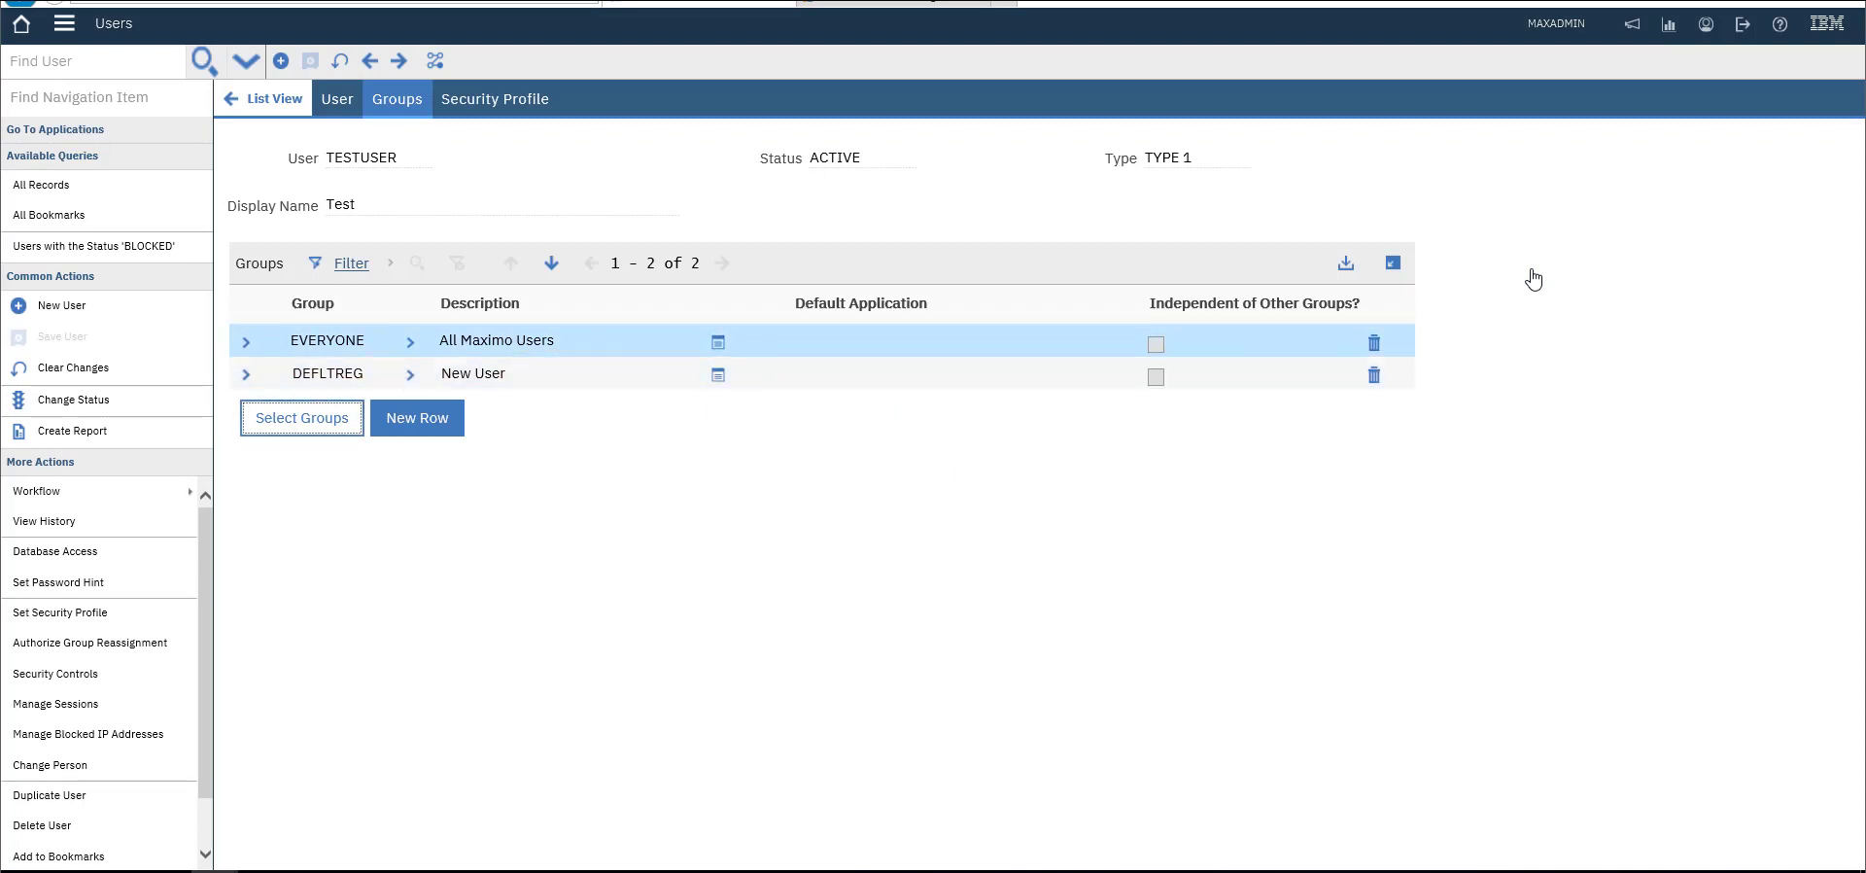
Step: Add a group row for TestUsers, found by filtering on 'test', and save
key("Tab")
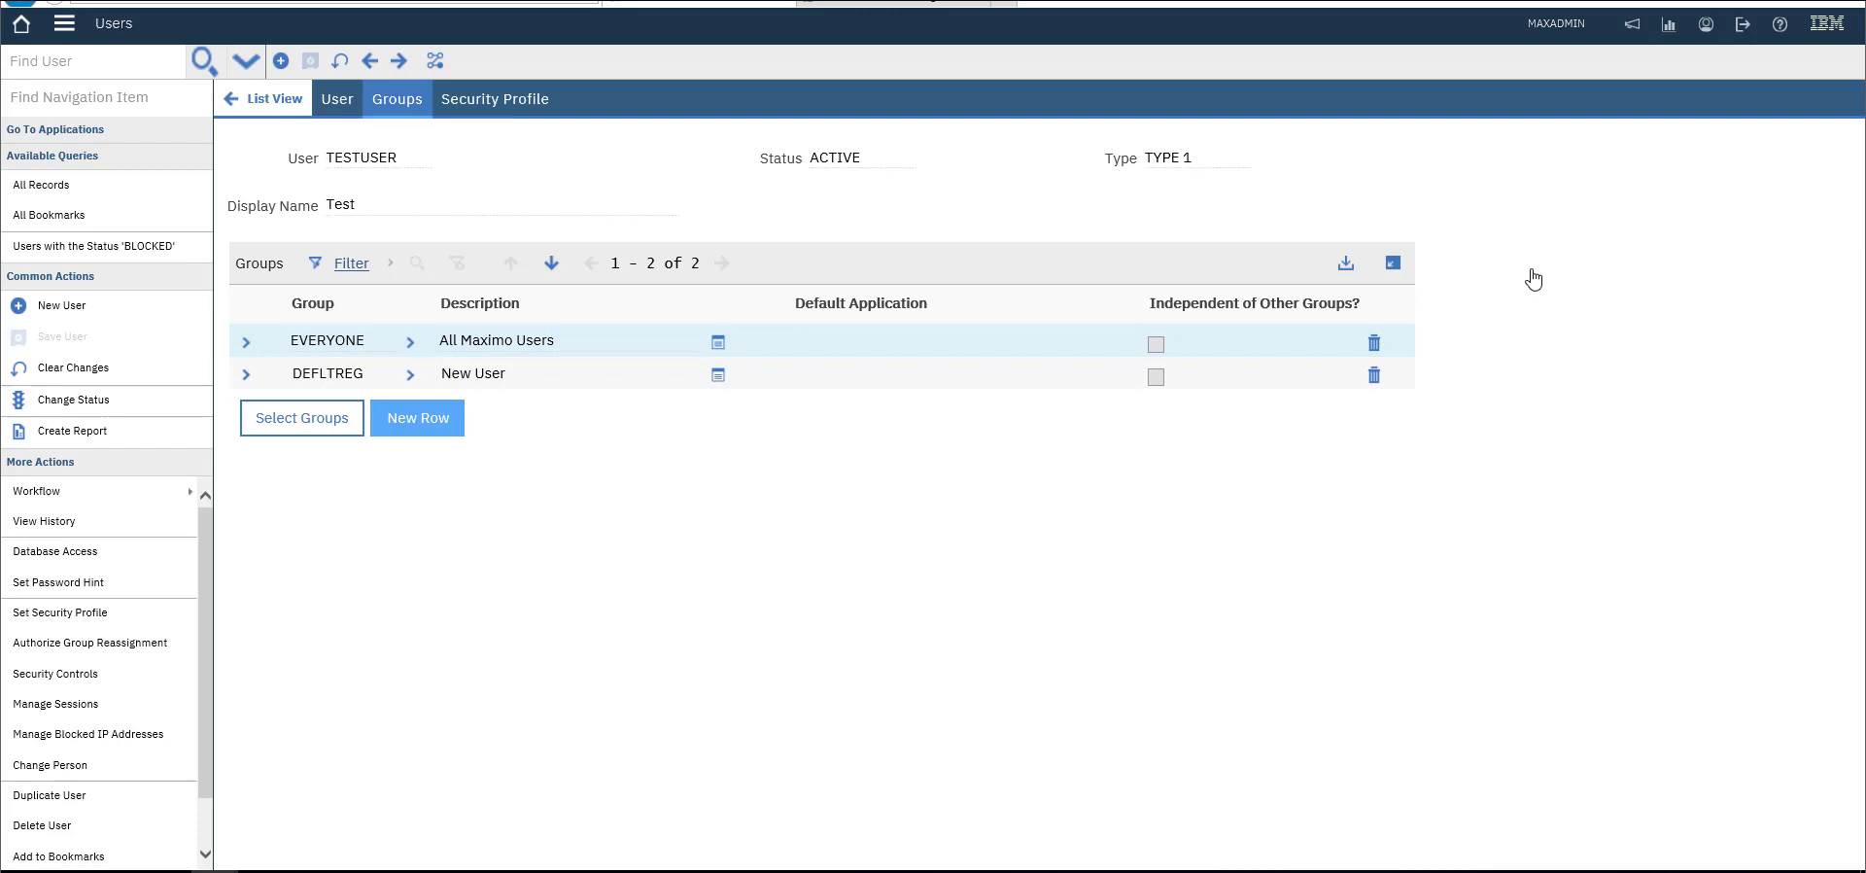
key("Return")
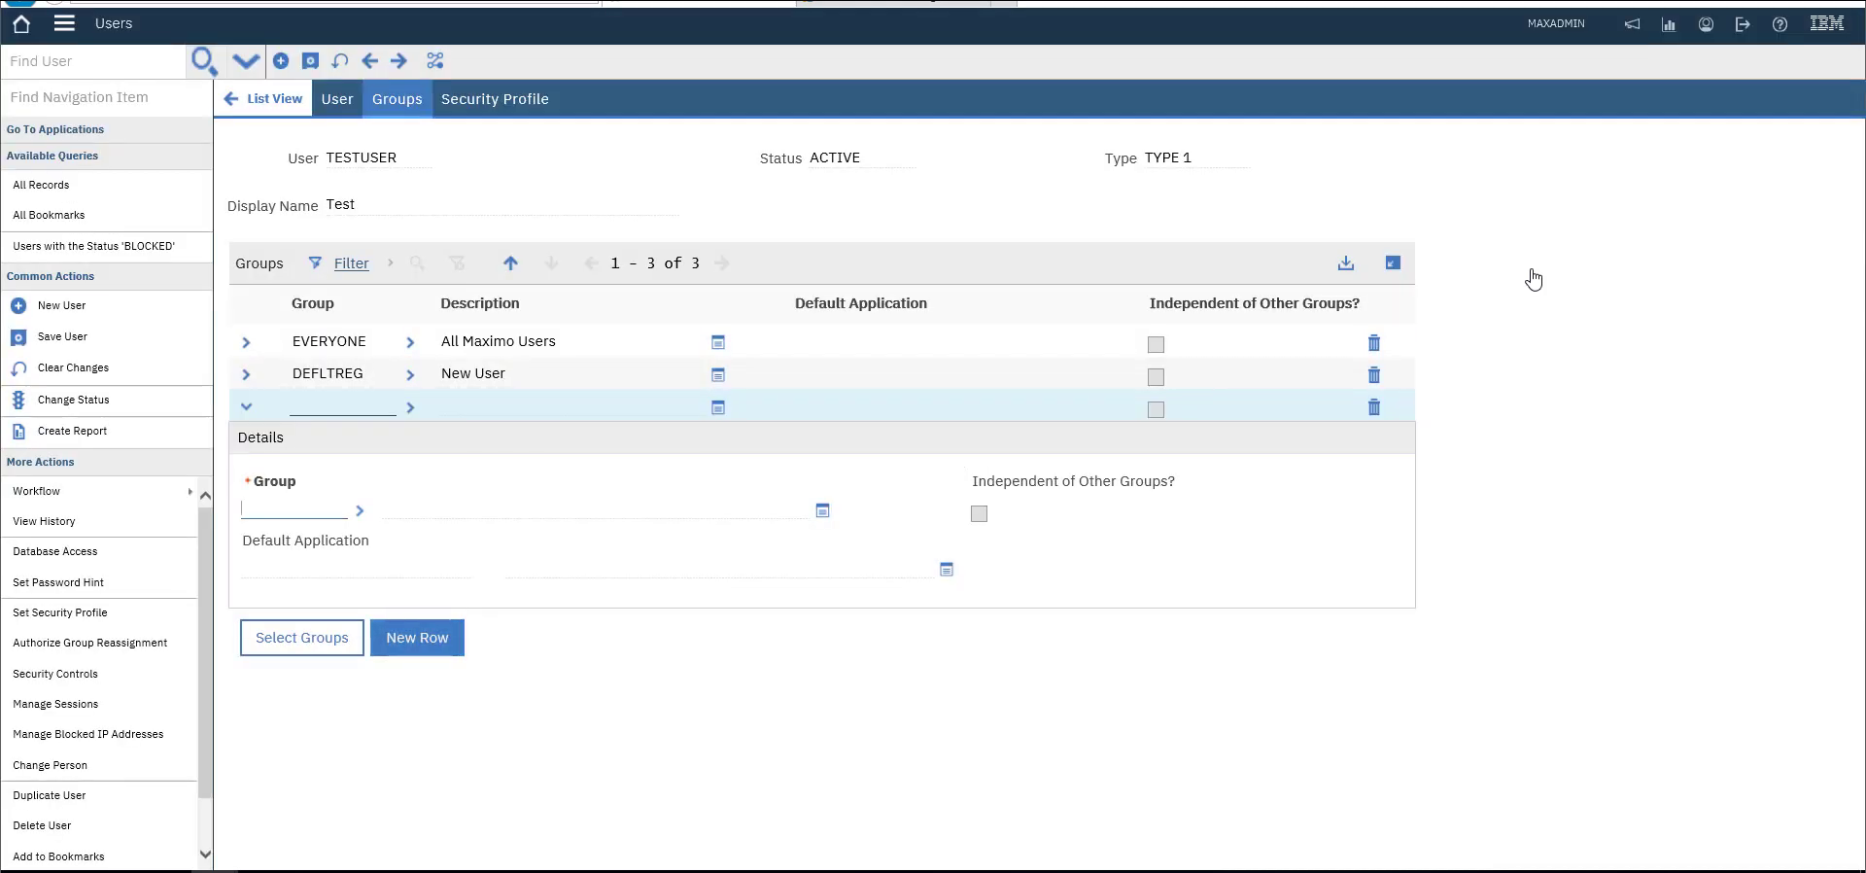
key("alt+F1")
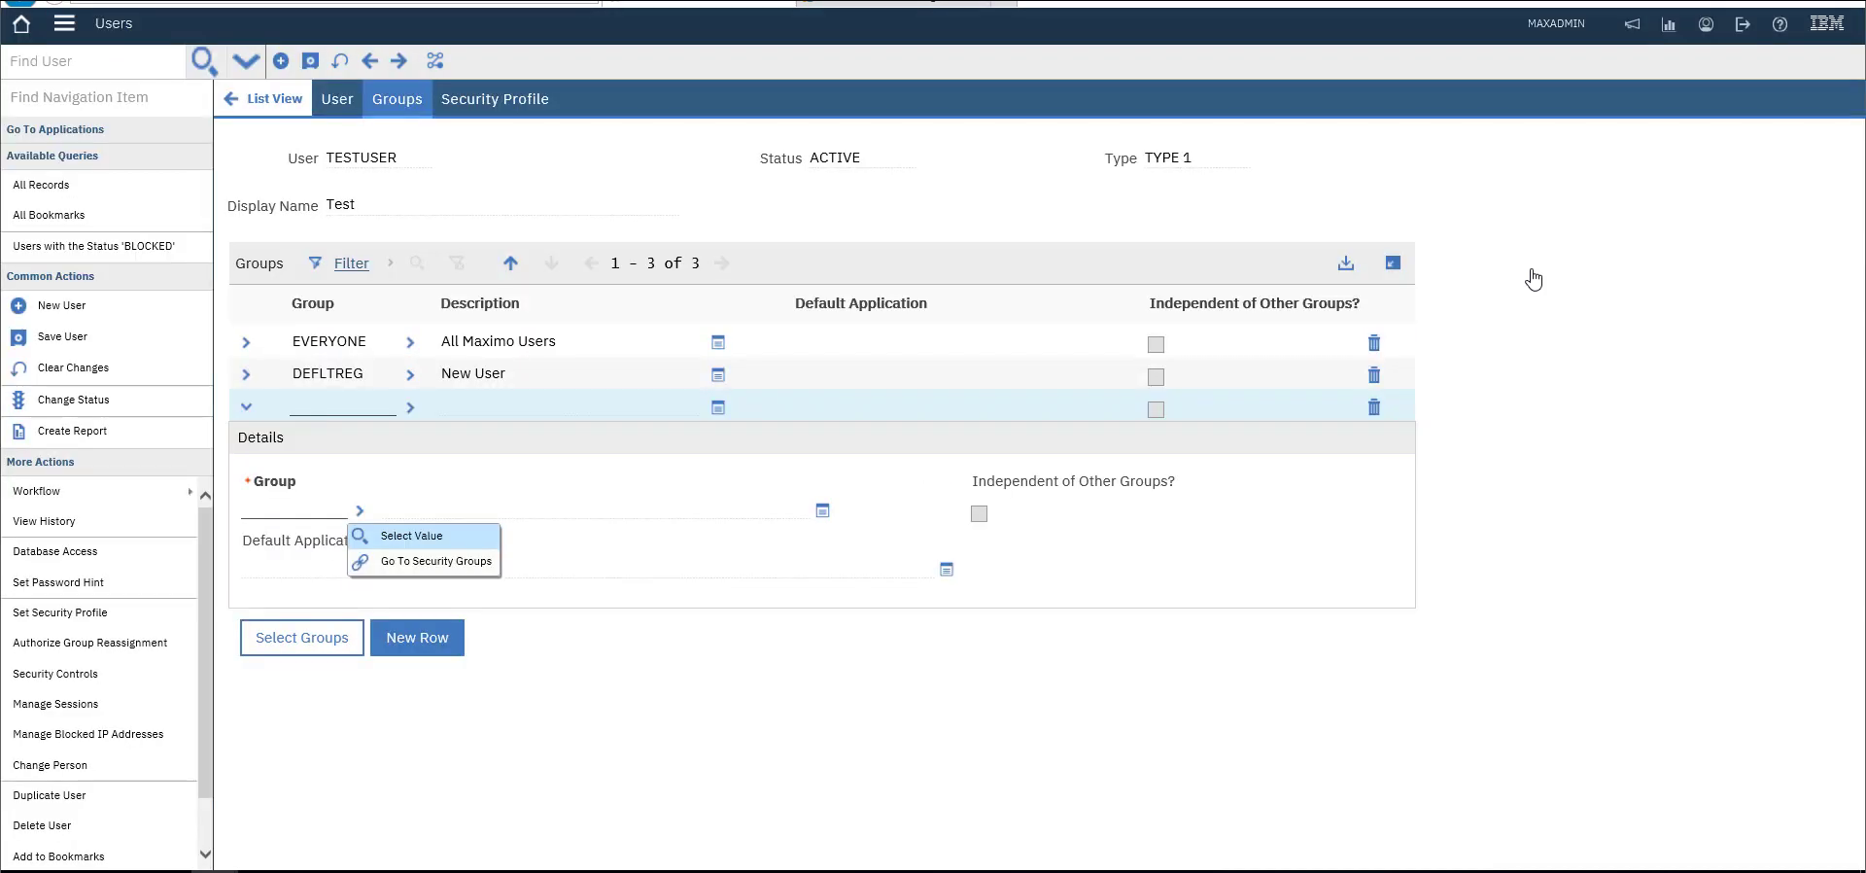
key("Return")
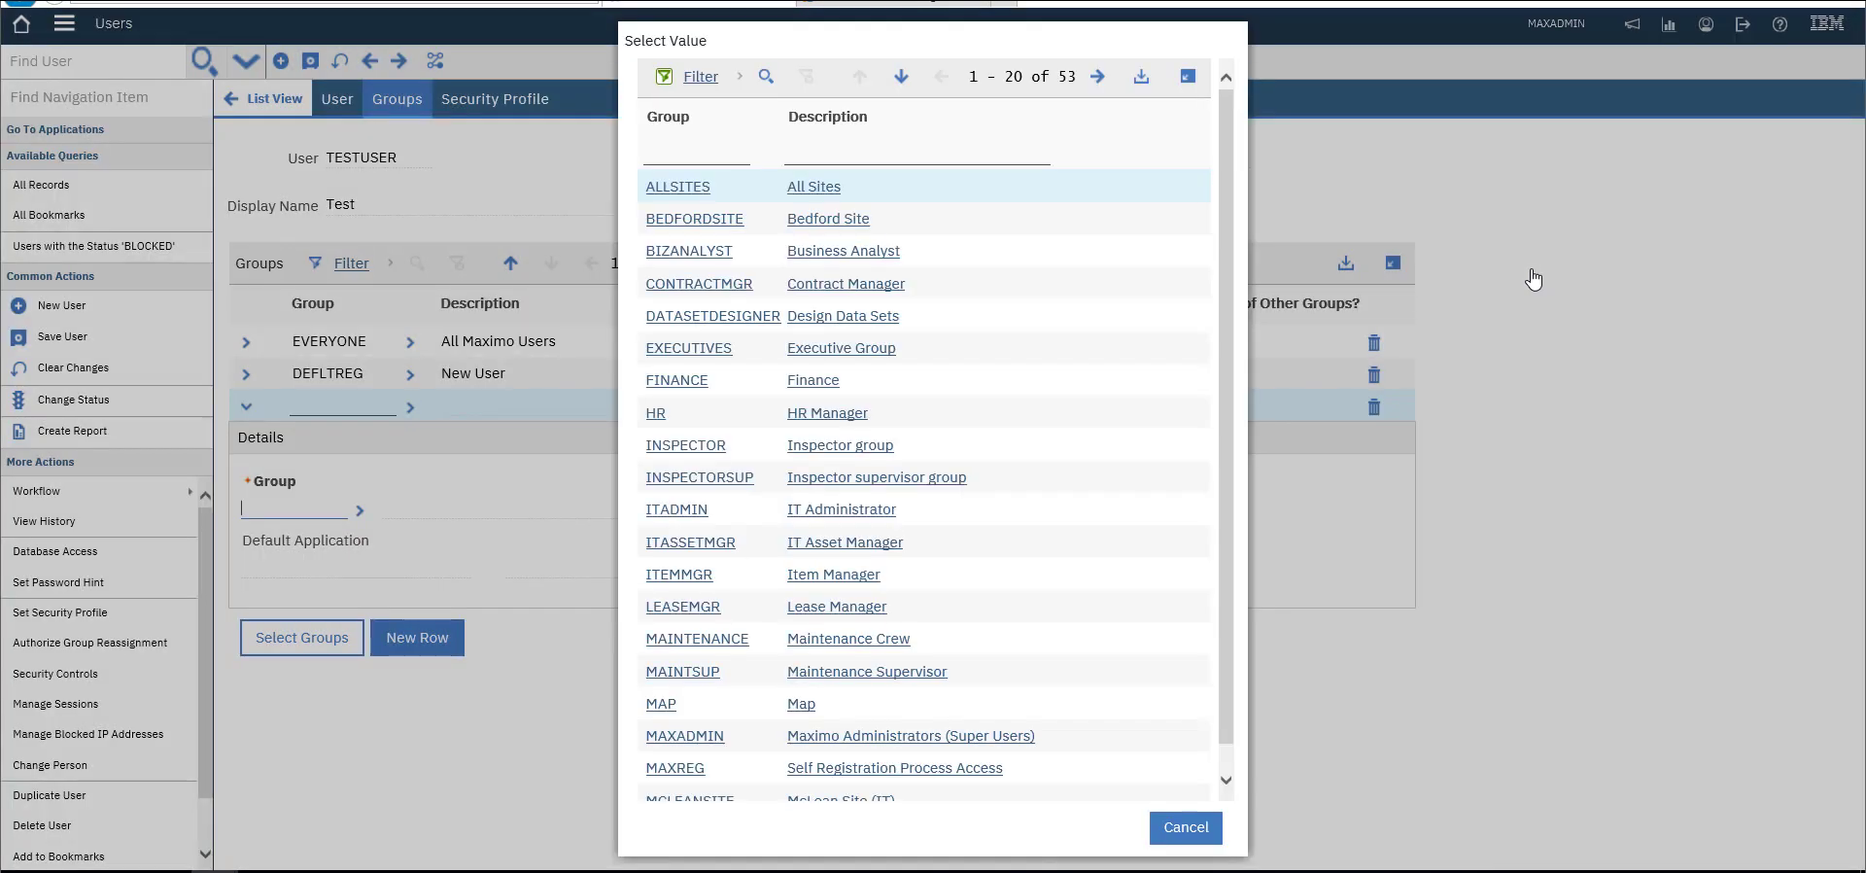
type("t")
type("est")
key("Return")
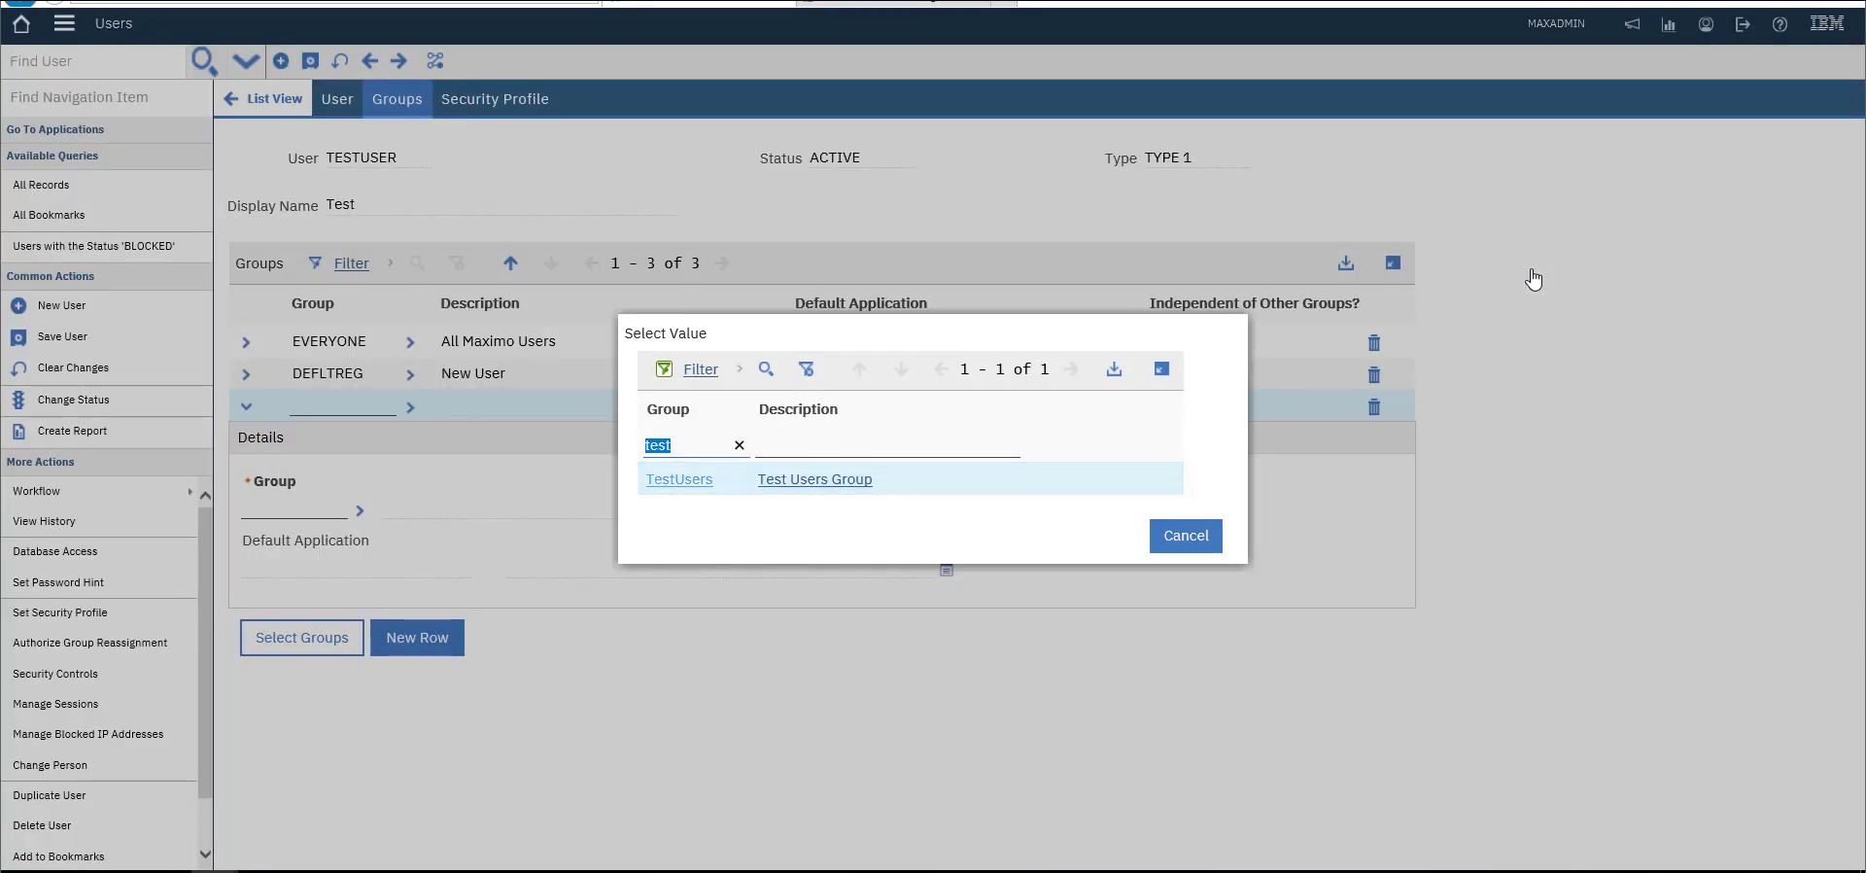
key("Return")
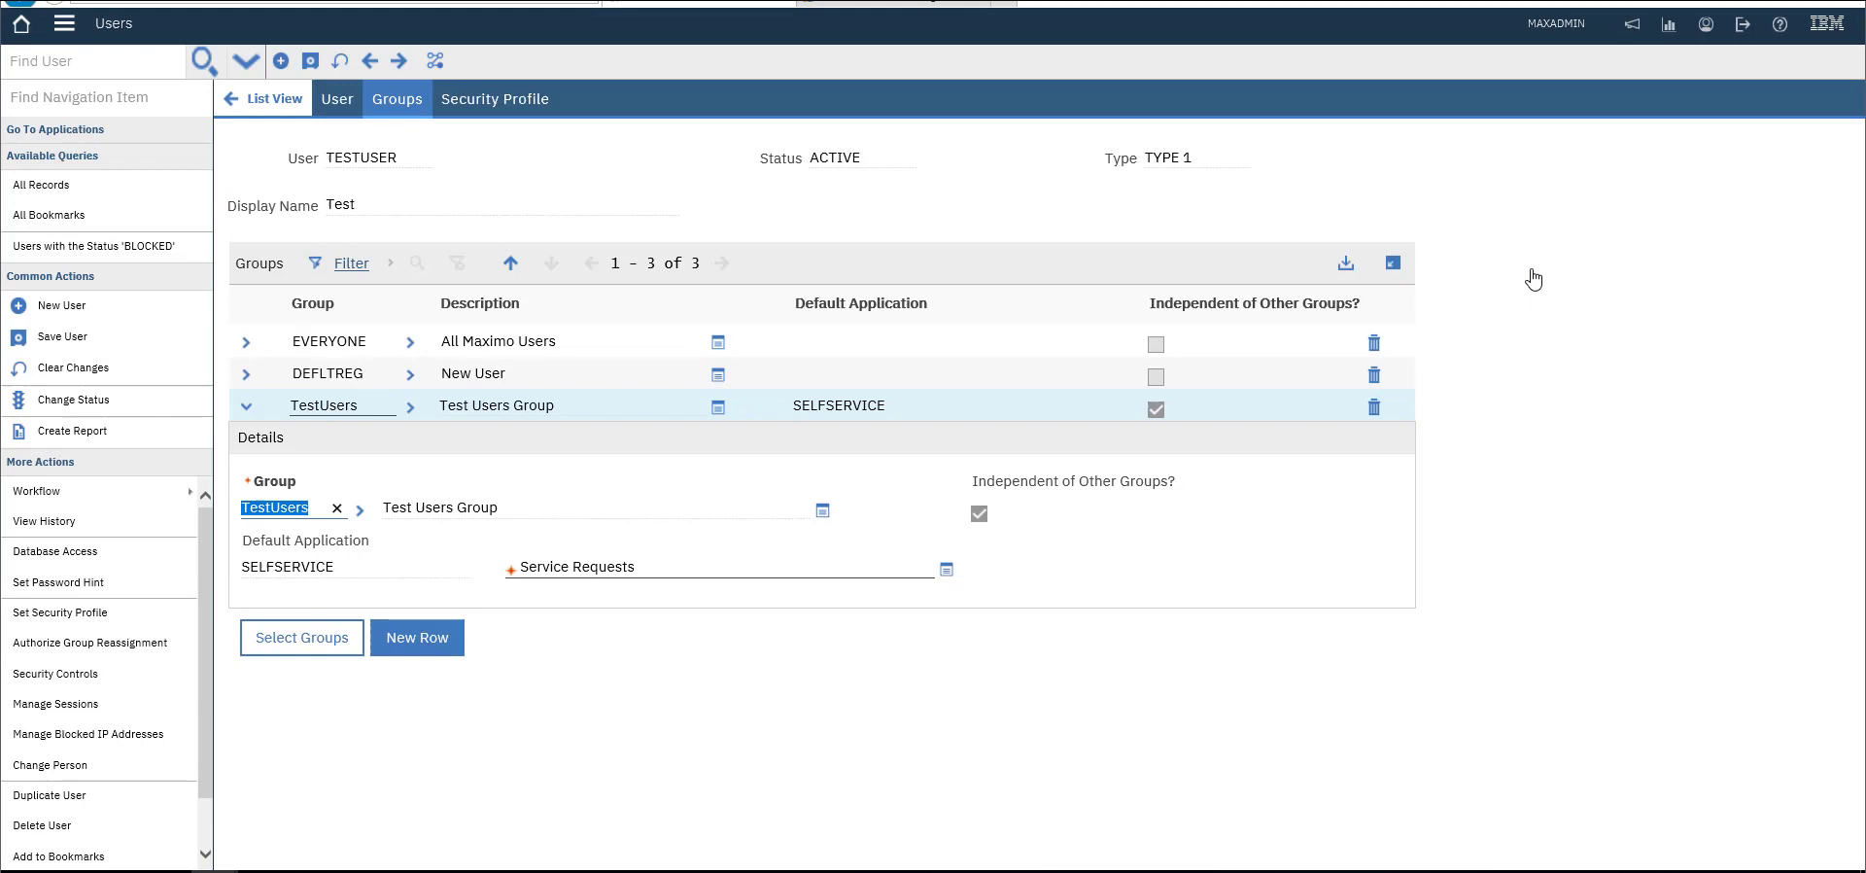
key("alt+s")
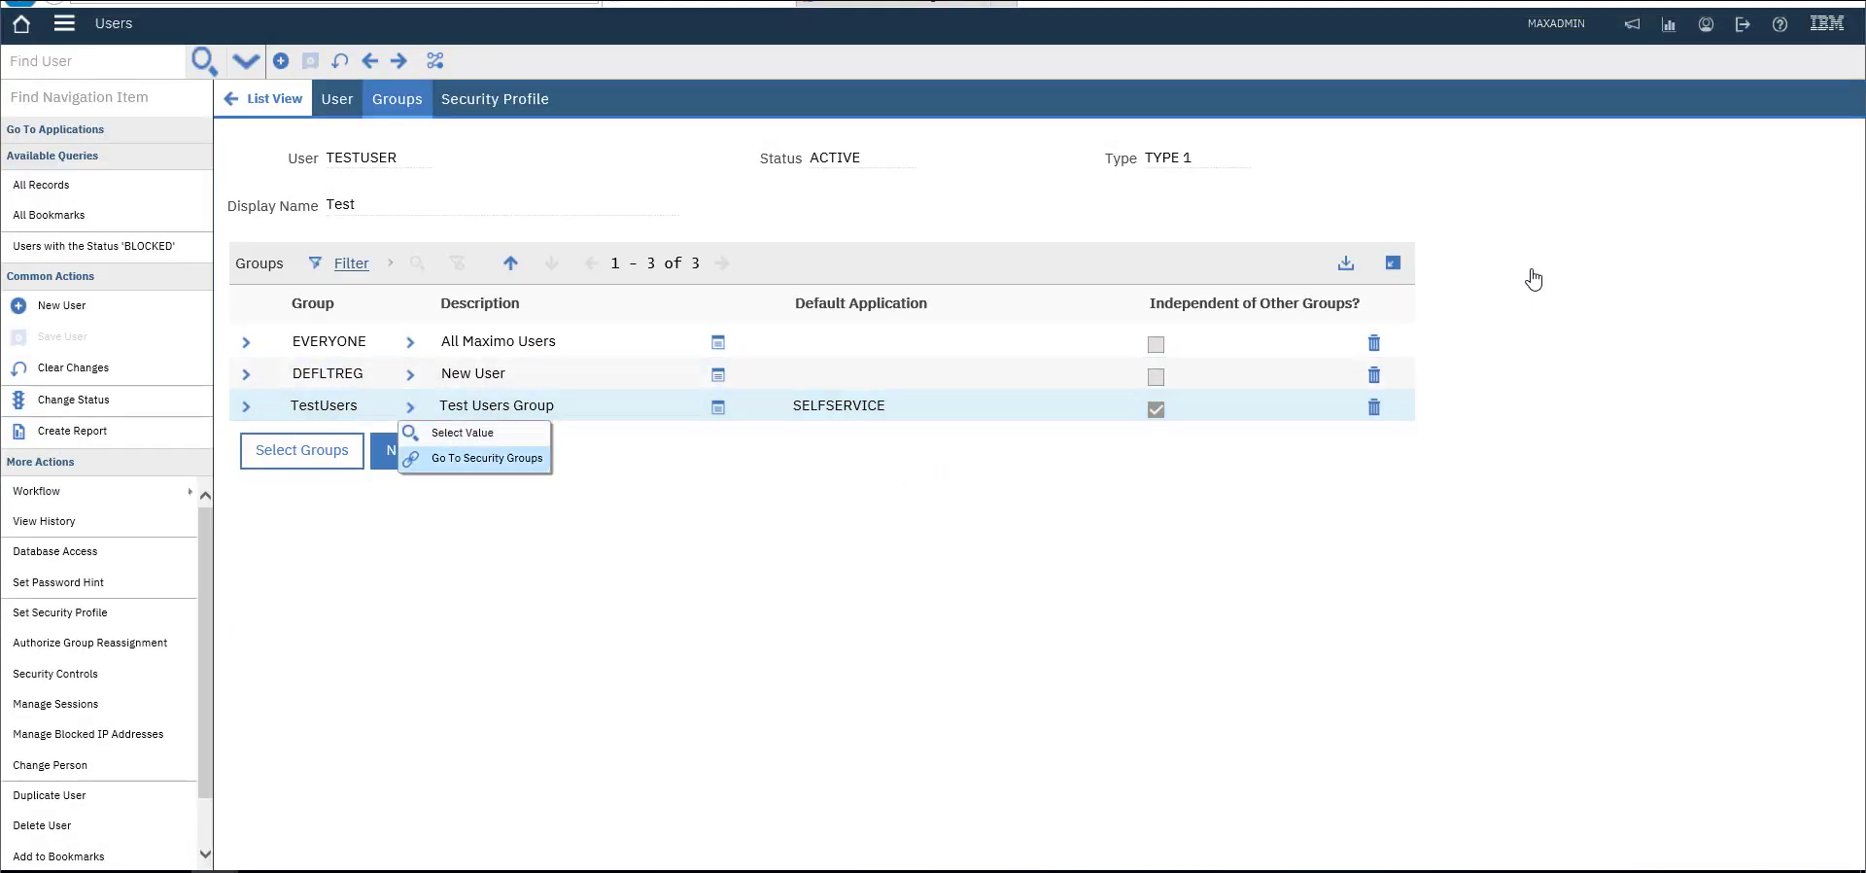
Step: Sign out of the maxadmin session, returning to the sign-in page
key("Return")
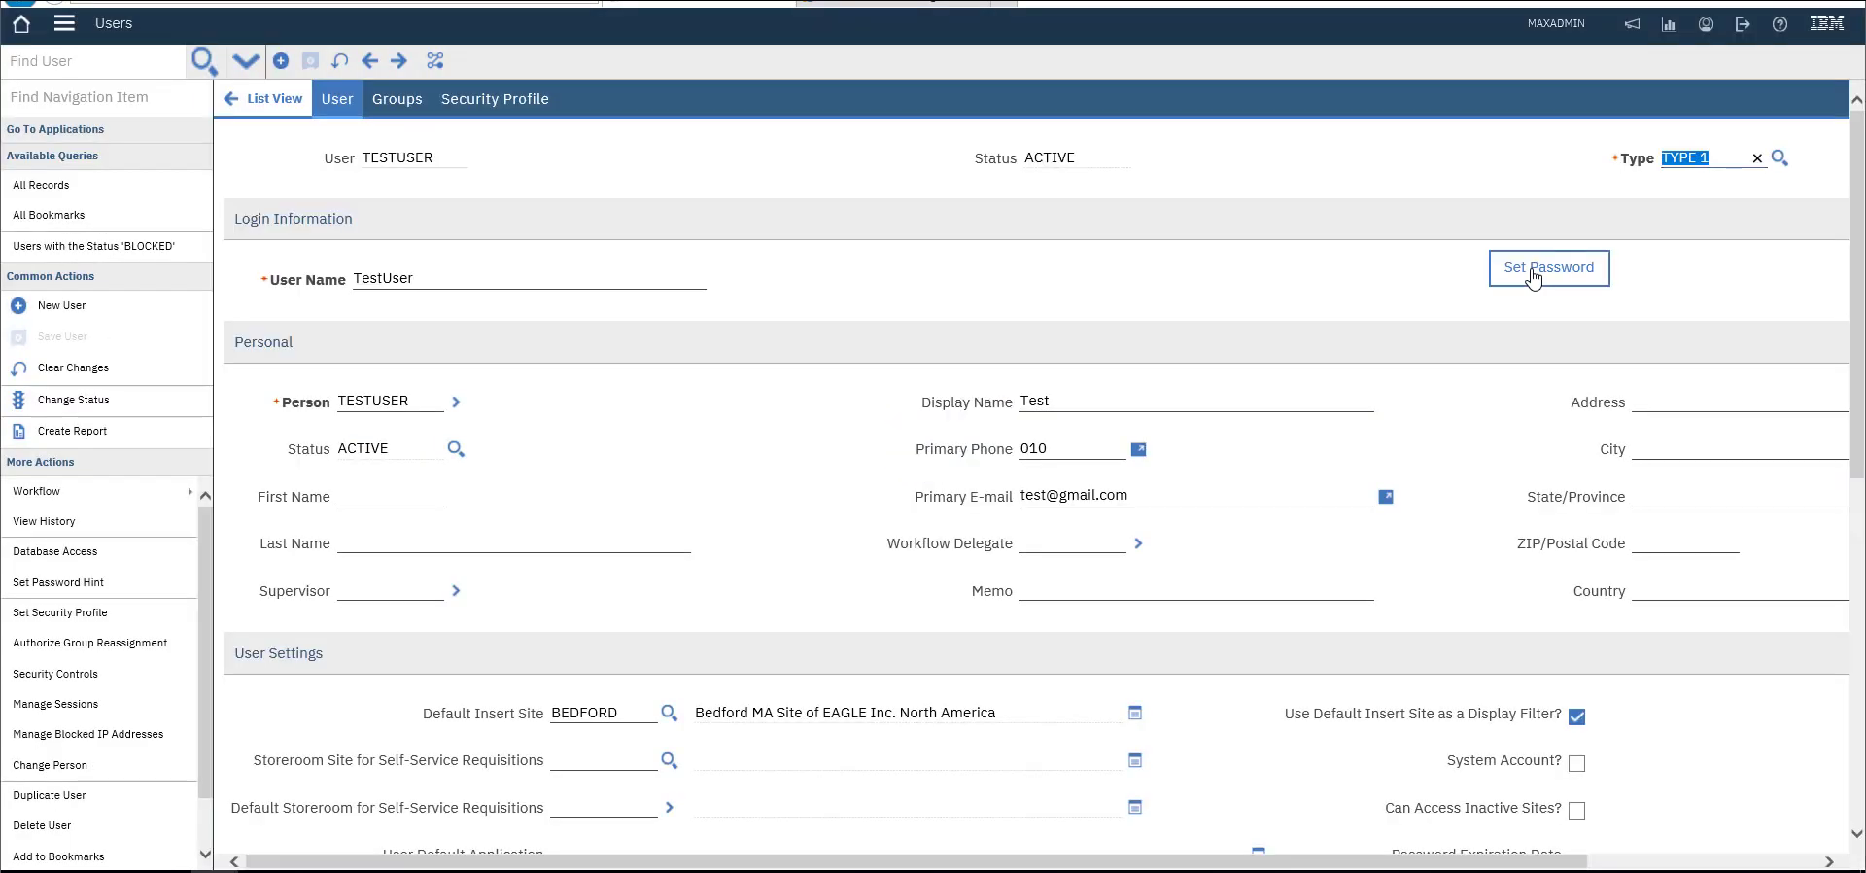
key("Tab")
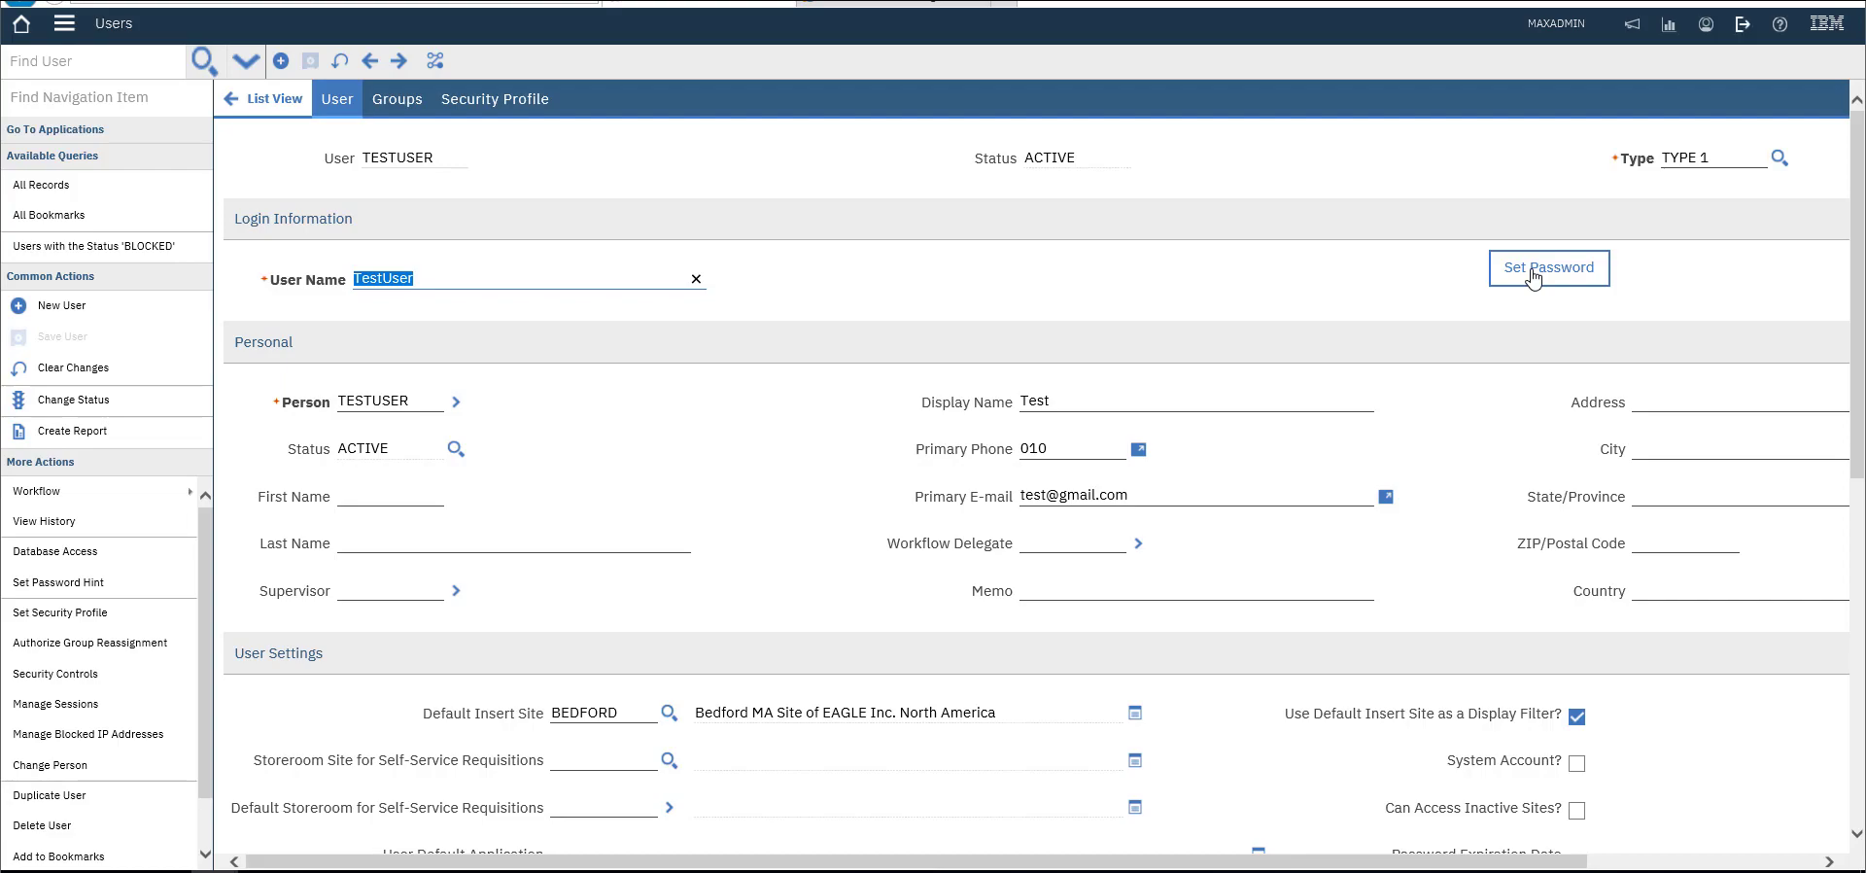
left_click(1533, 279)
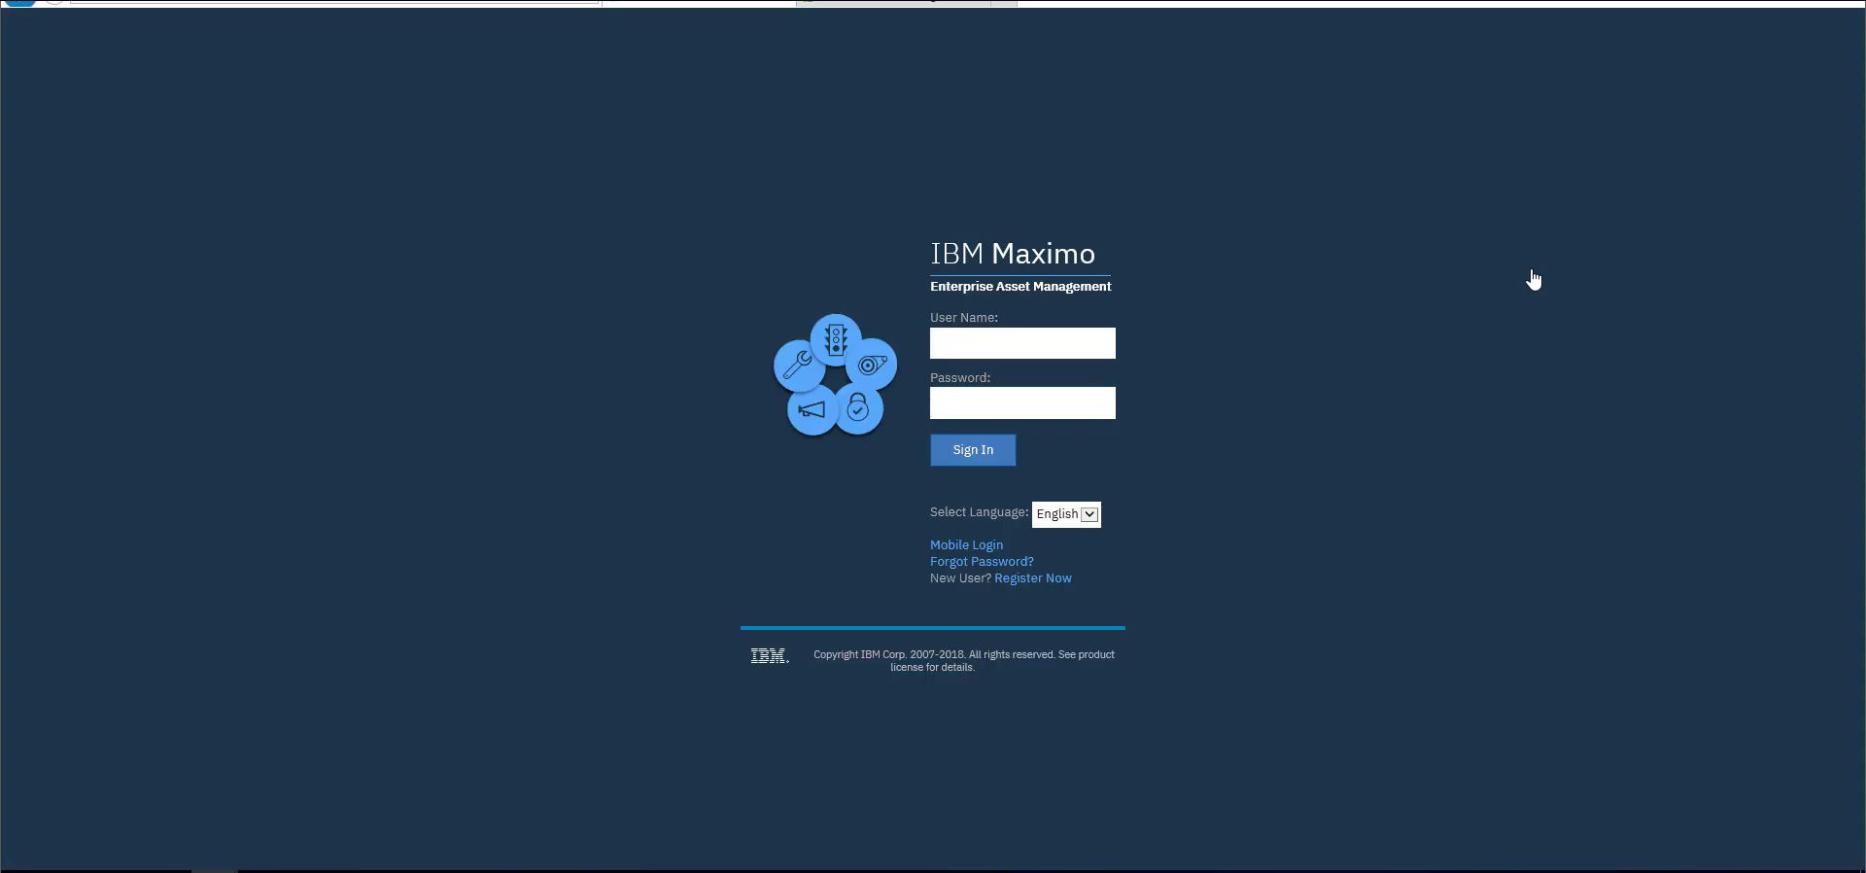
Step: Log in with TestUser's credentials to reach its restricted start center
type("TestUser")
type("passw")
type("ord")
key("Return")
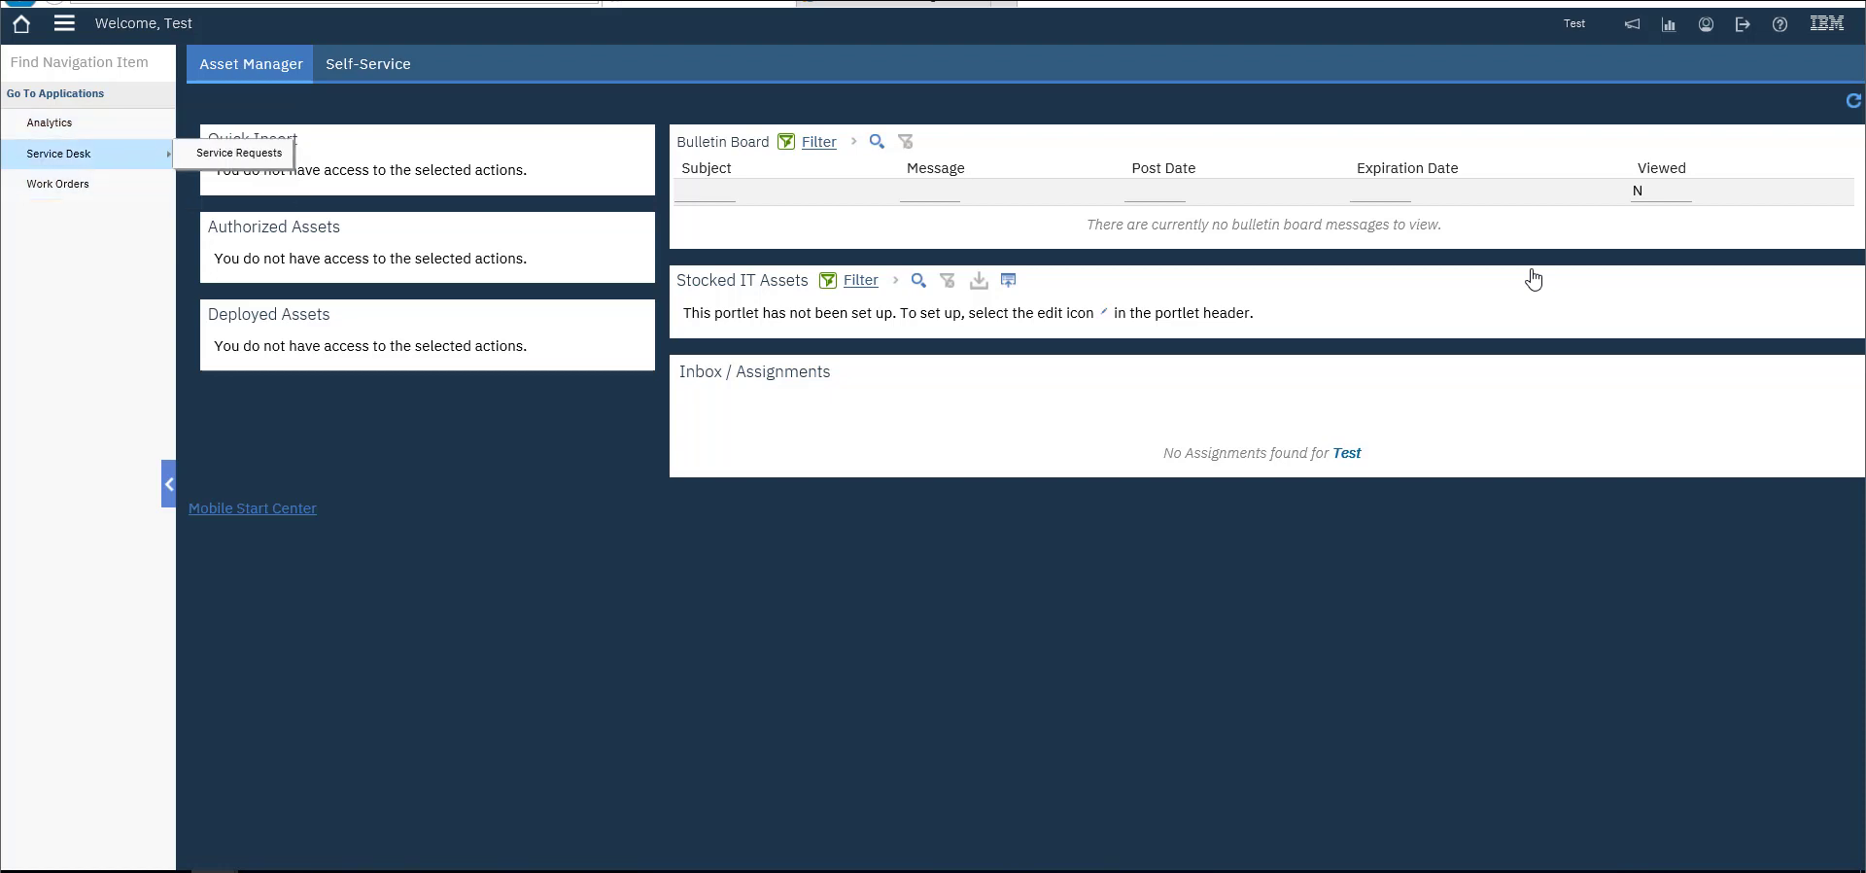
mouse_move(58, 184)
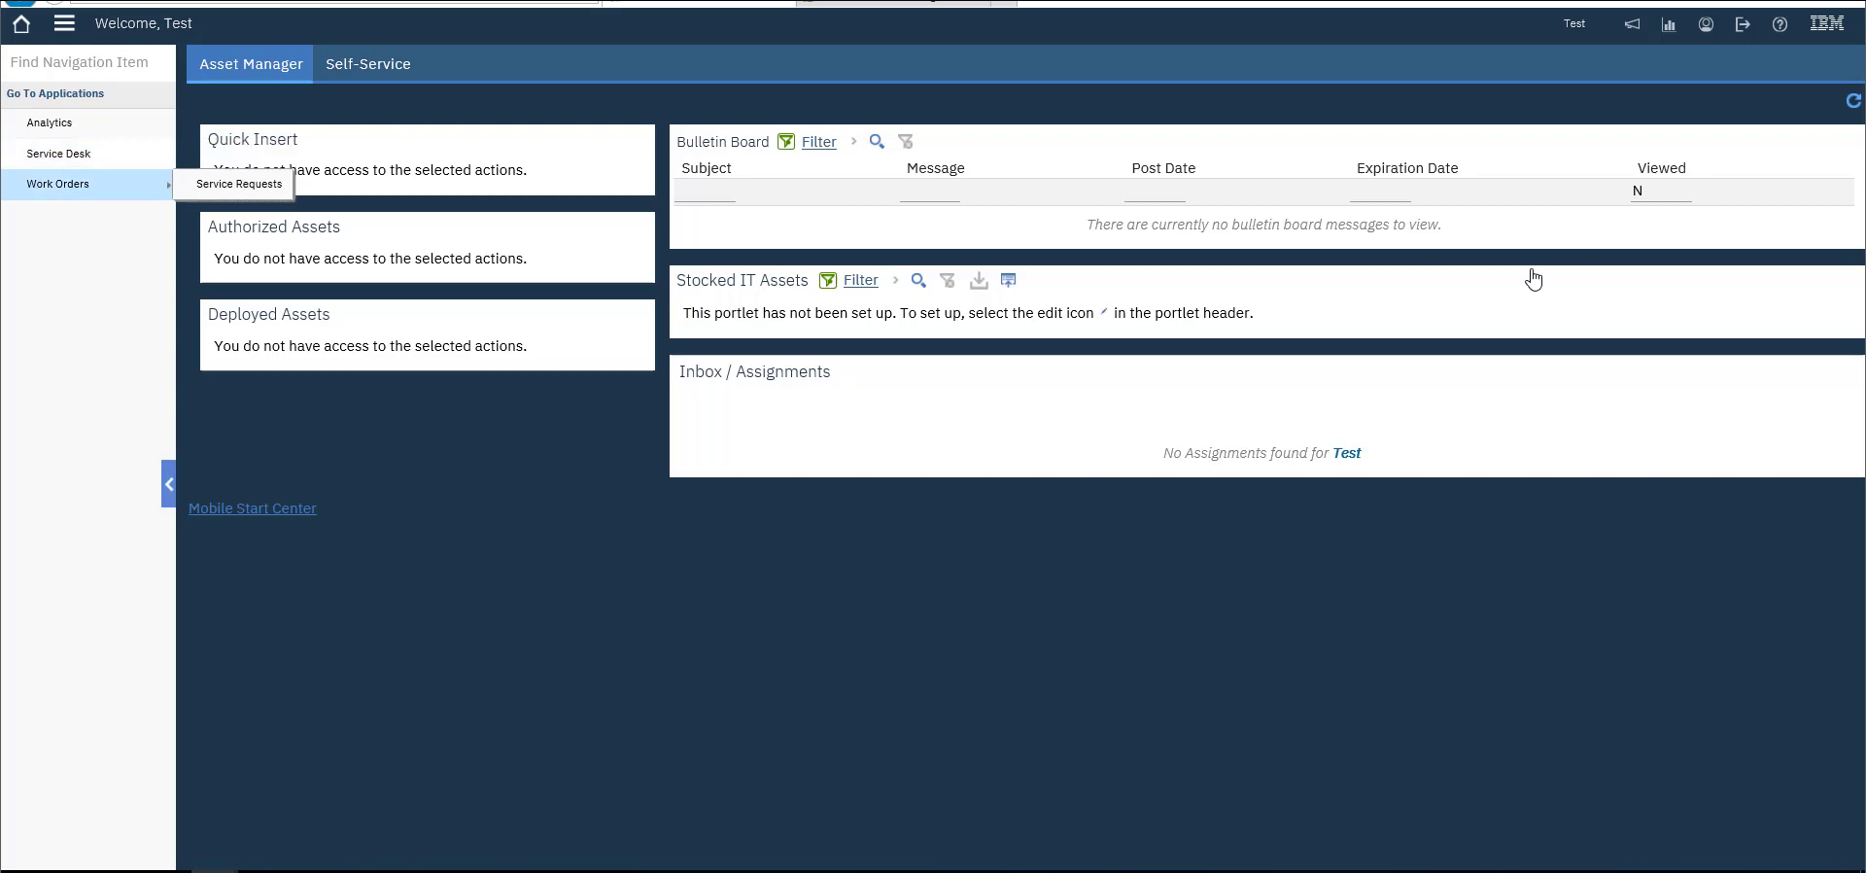
Step: Open Work Orders > Service Requests, listing the 141 existing service requests
key("Return")
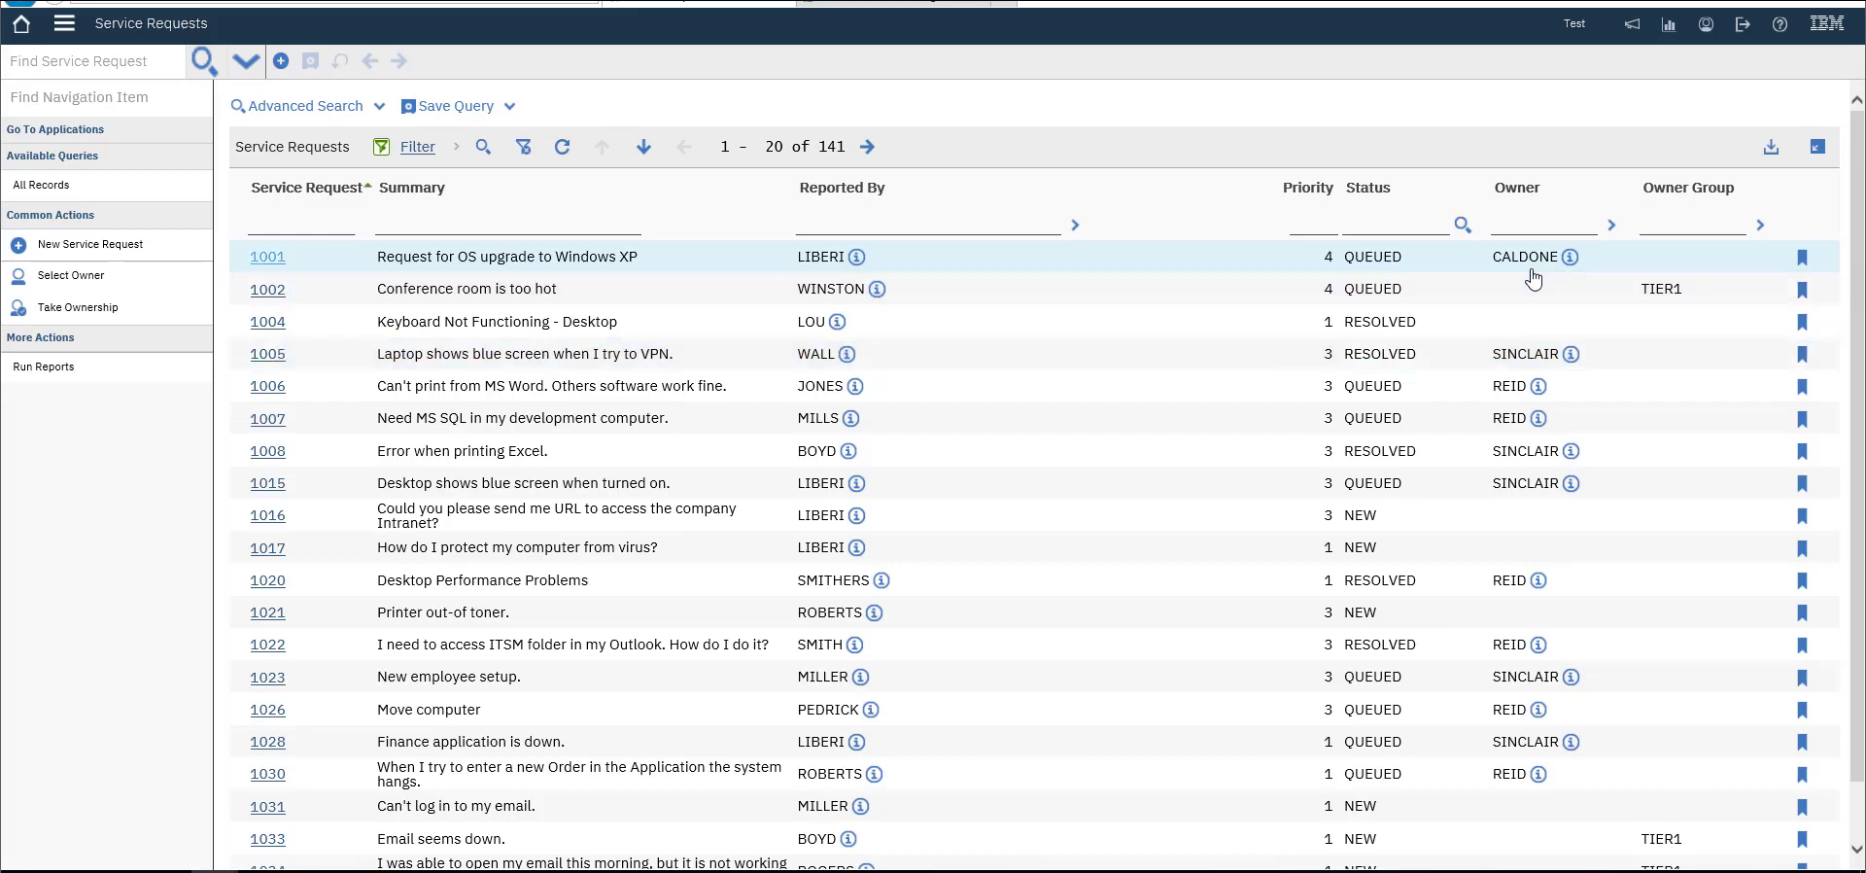
Step: Open service request 1001 and clear the IE blocked-content and Trusted sites warnings
left_click(1534, 279)
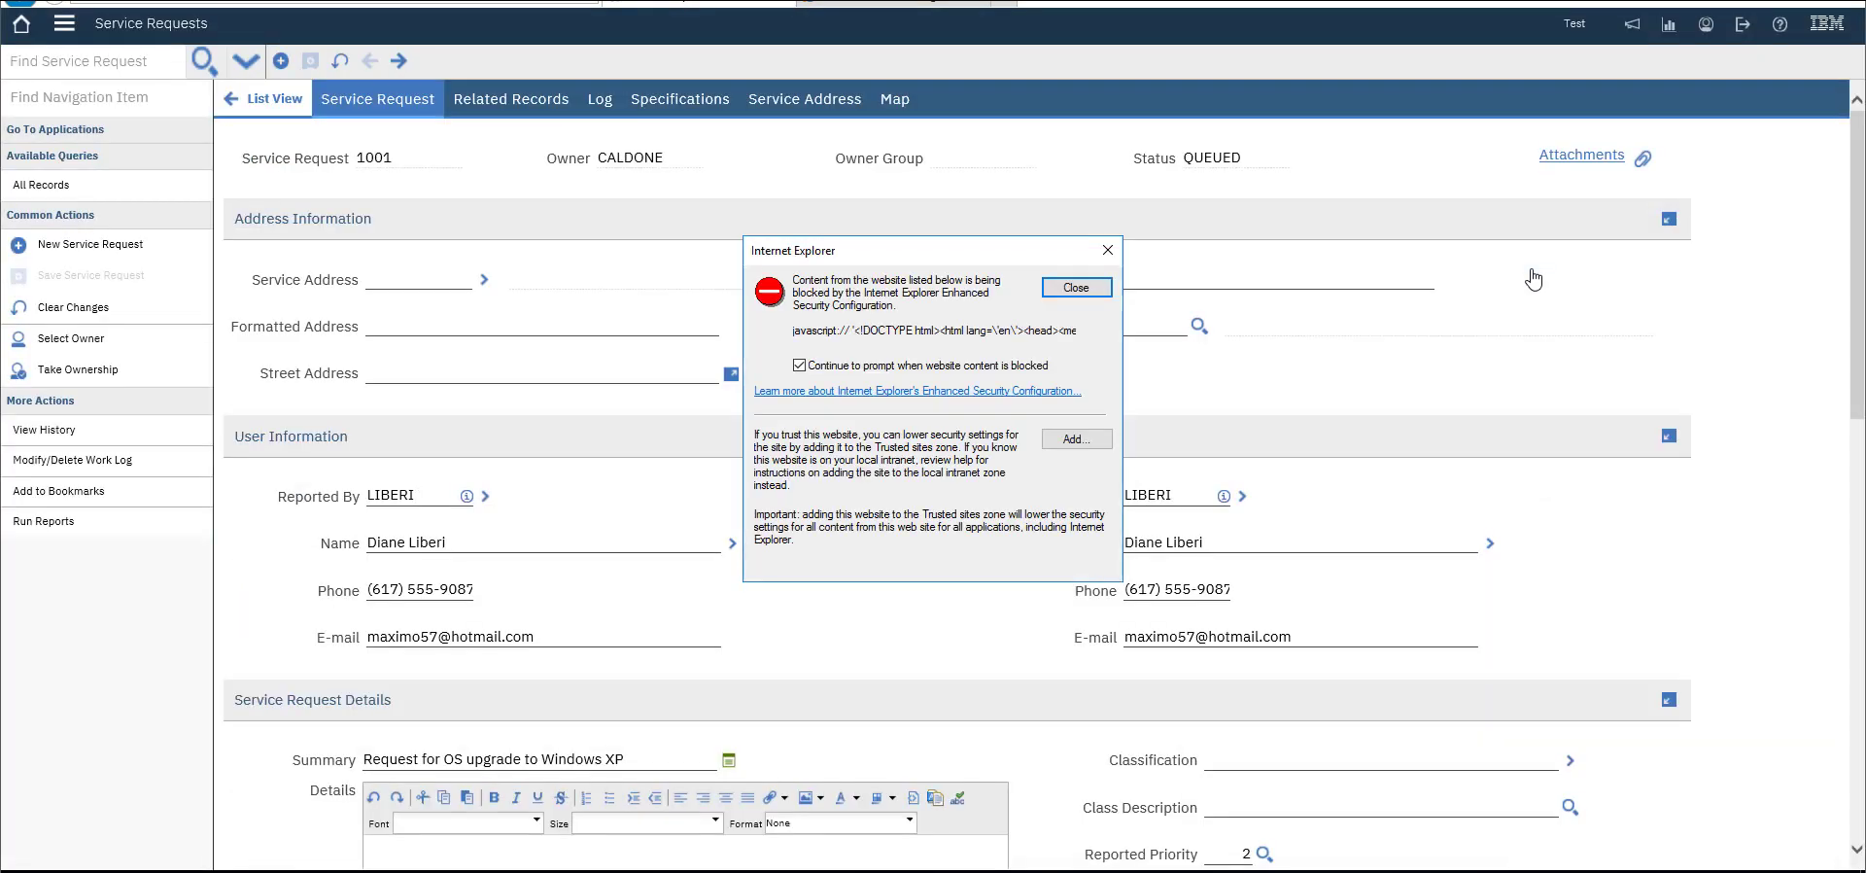
key("Tab")
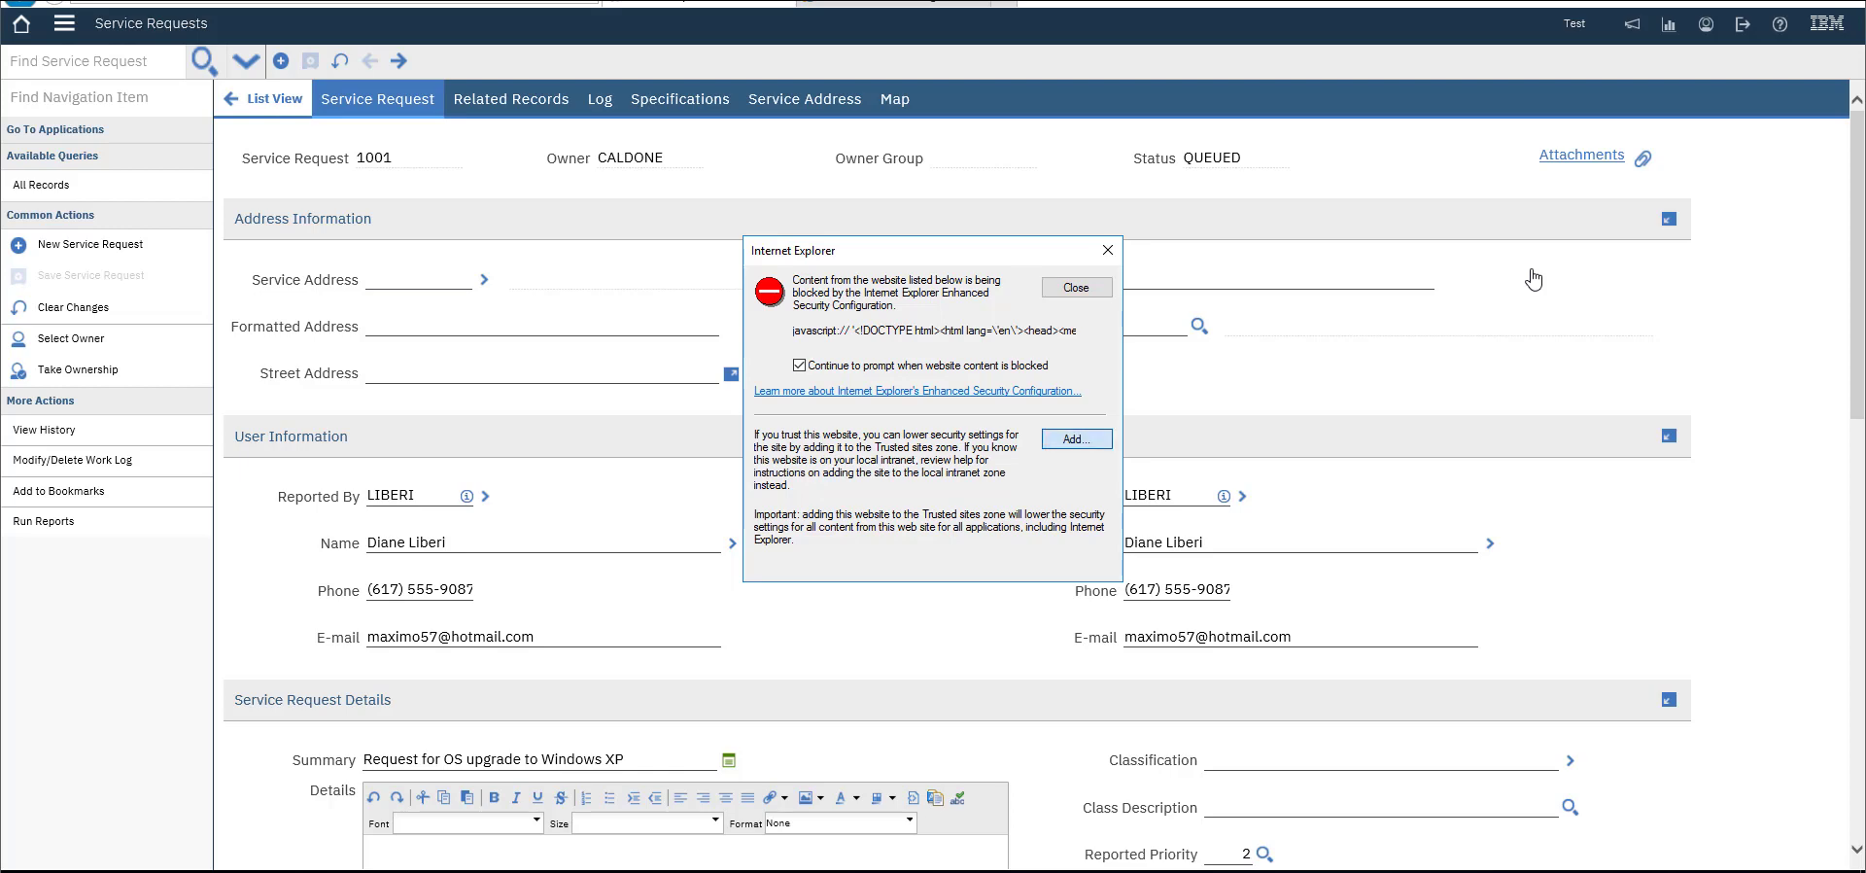
key("Return")
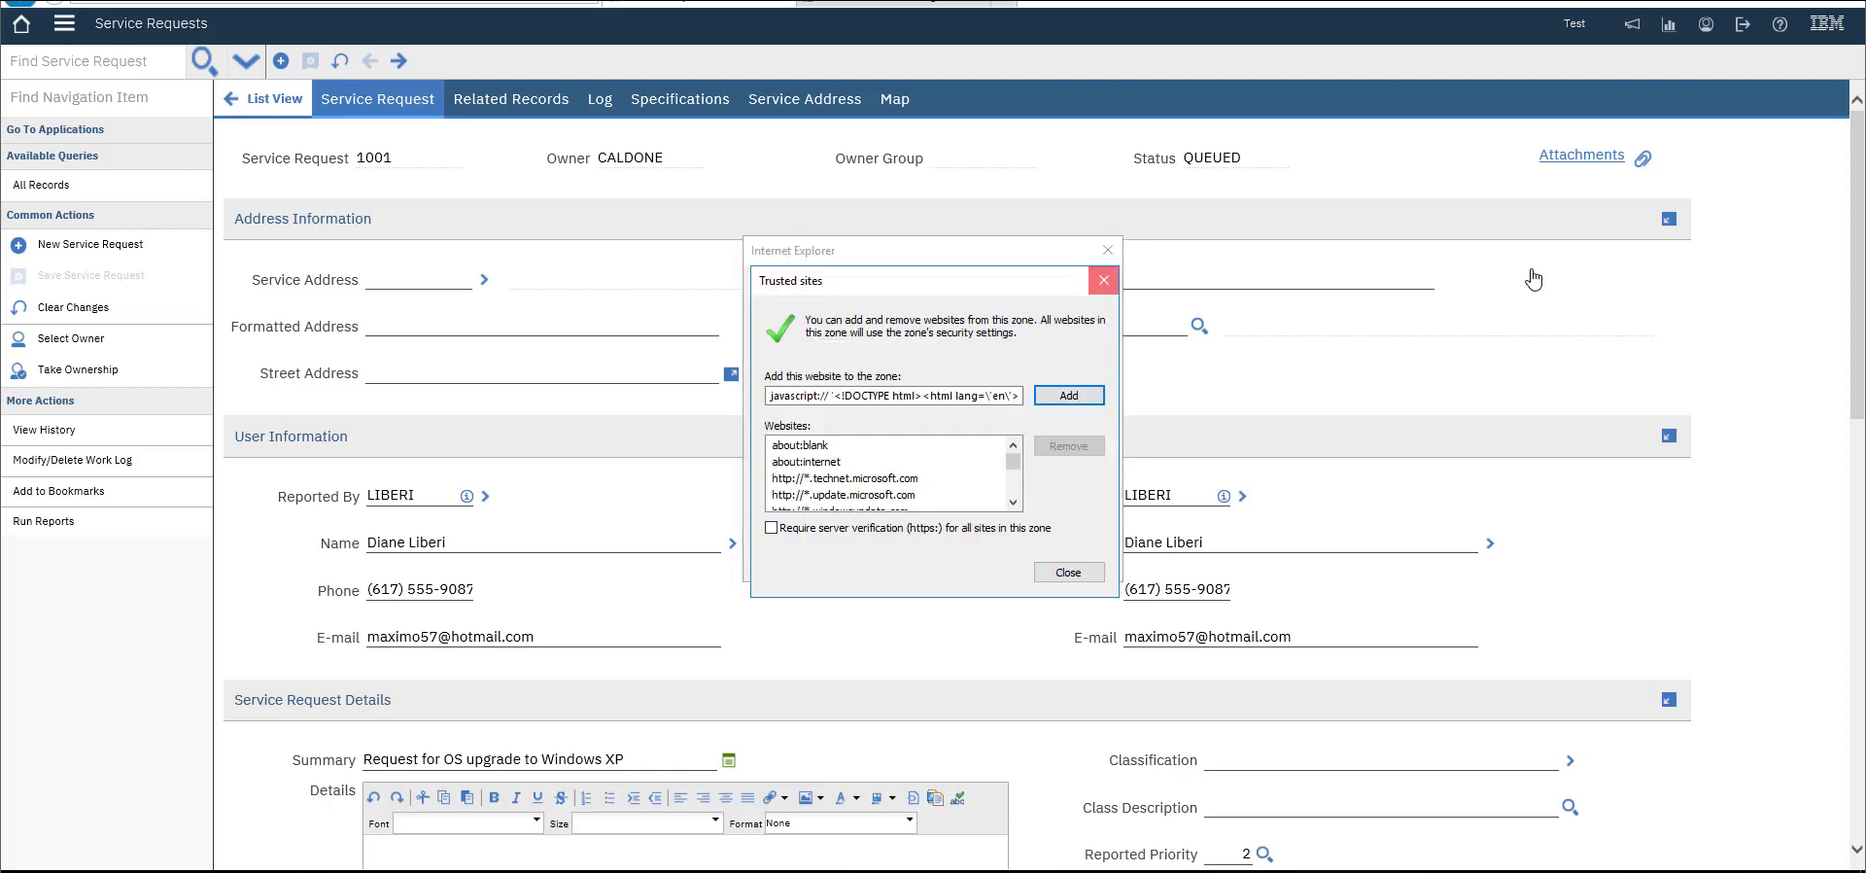
key("Escape")
key("Escape")
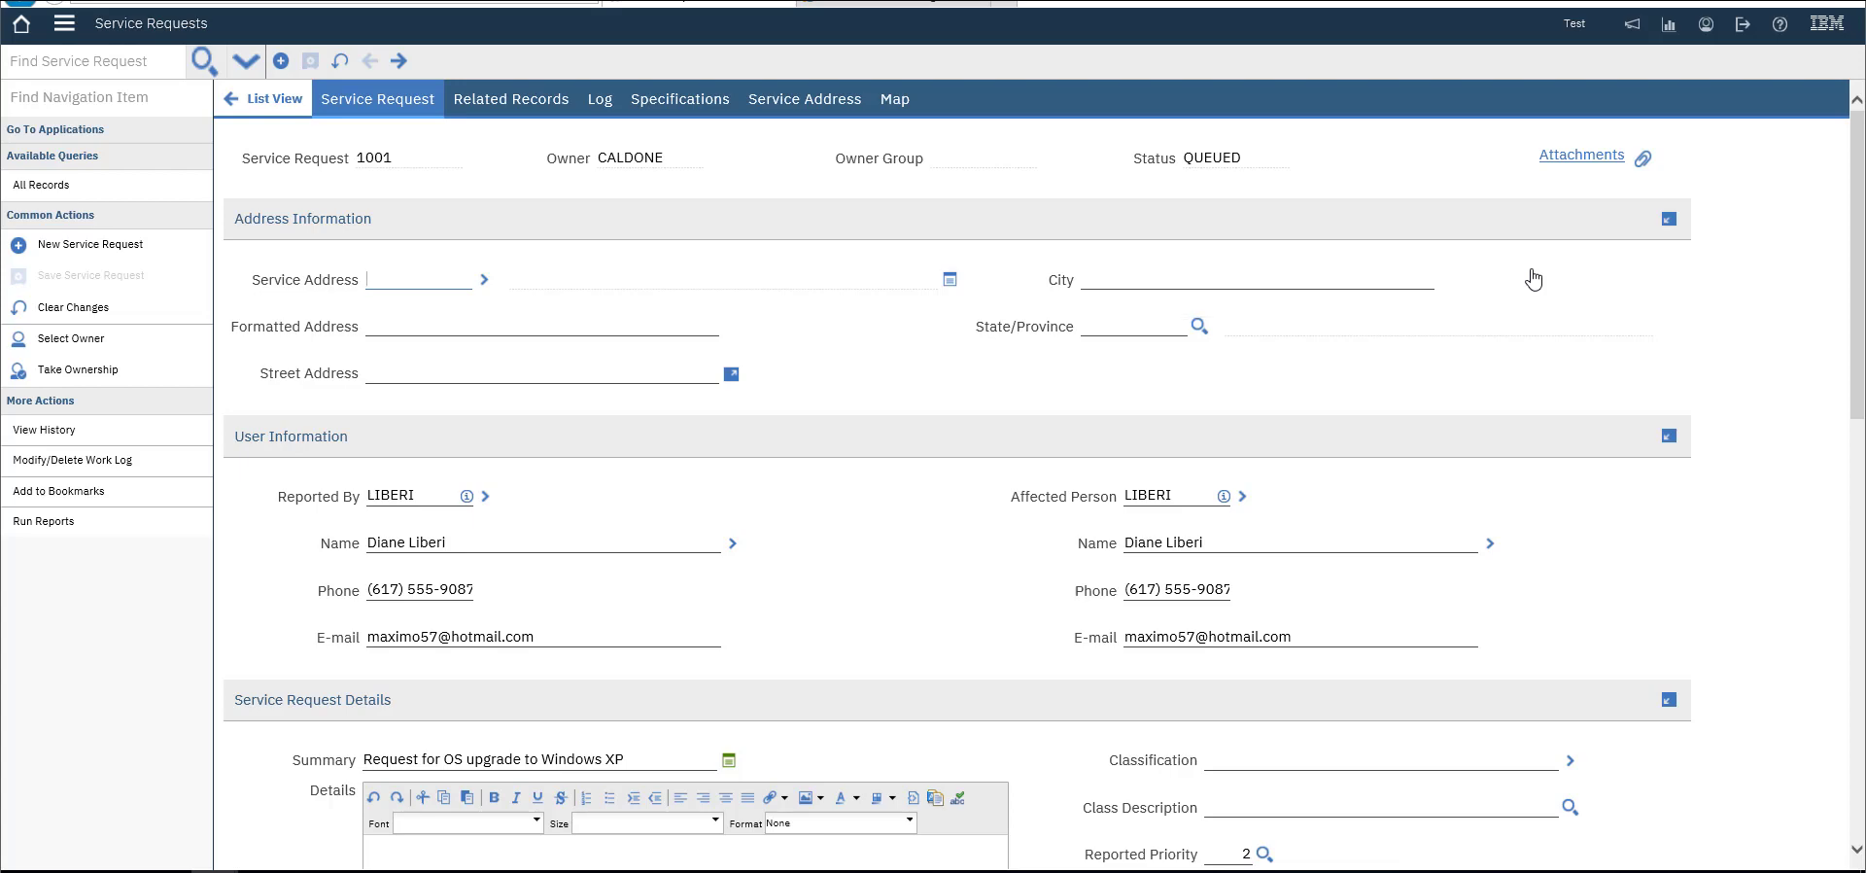
Step: Review new service request 1178, then return Home, saving the request
scroll(1533, 279, "down", 5)
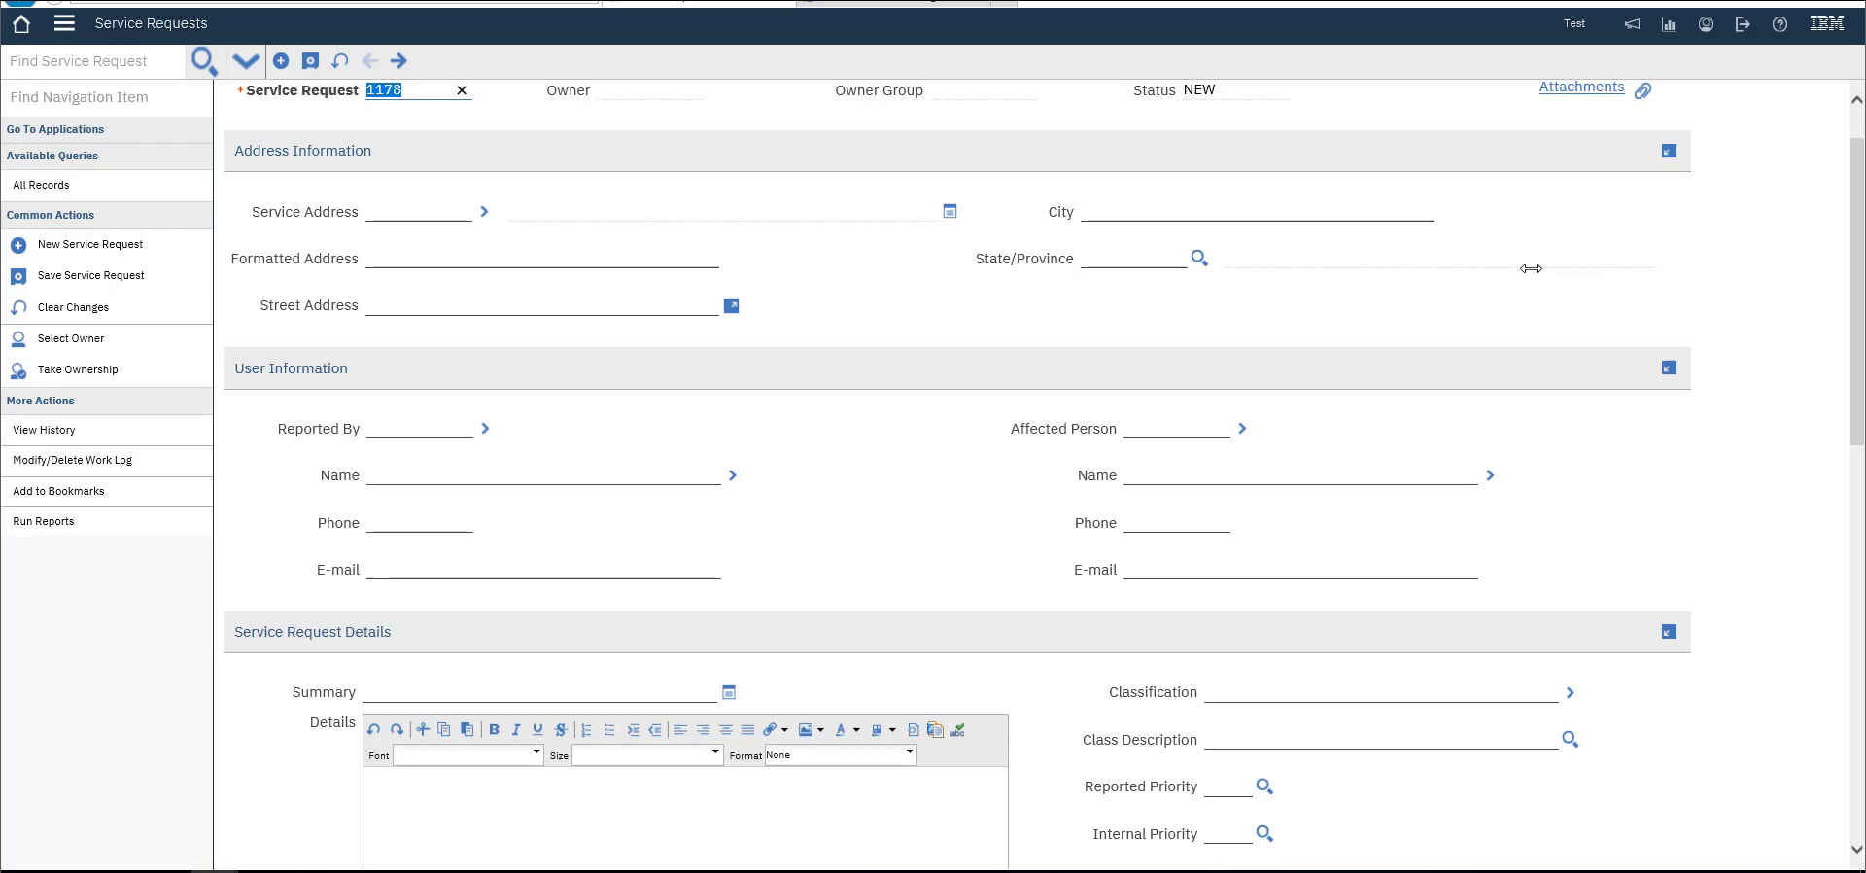
scroll(1531, 268, "down", 5)
scroll(1531, 268, "down", 3)
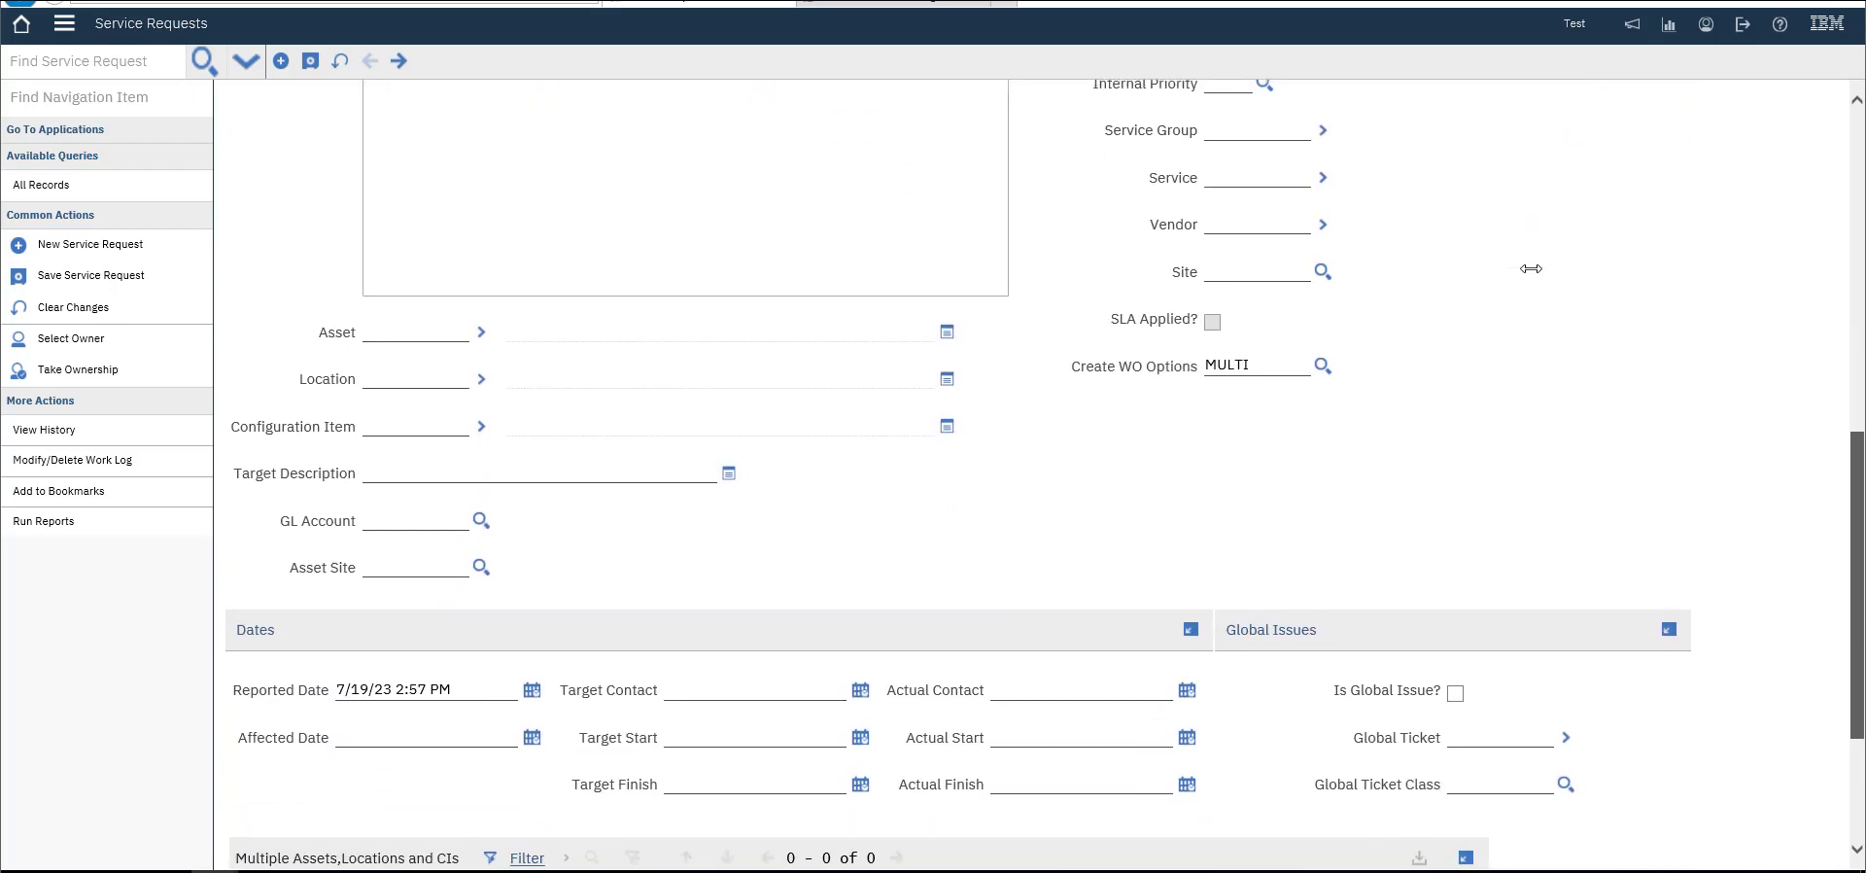
scroll(1531, 268, "up", 5)
scroll(1531, 268, "up", 3)
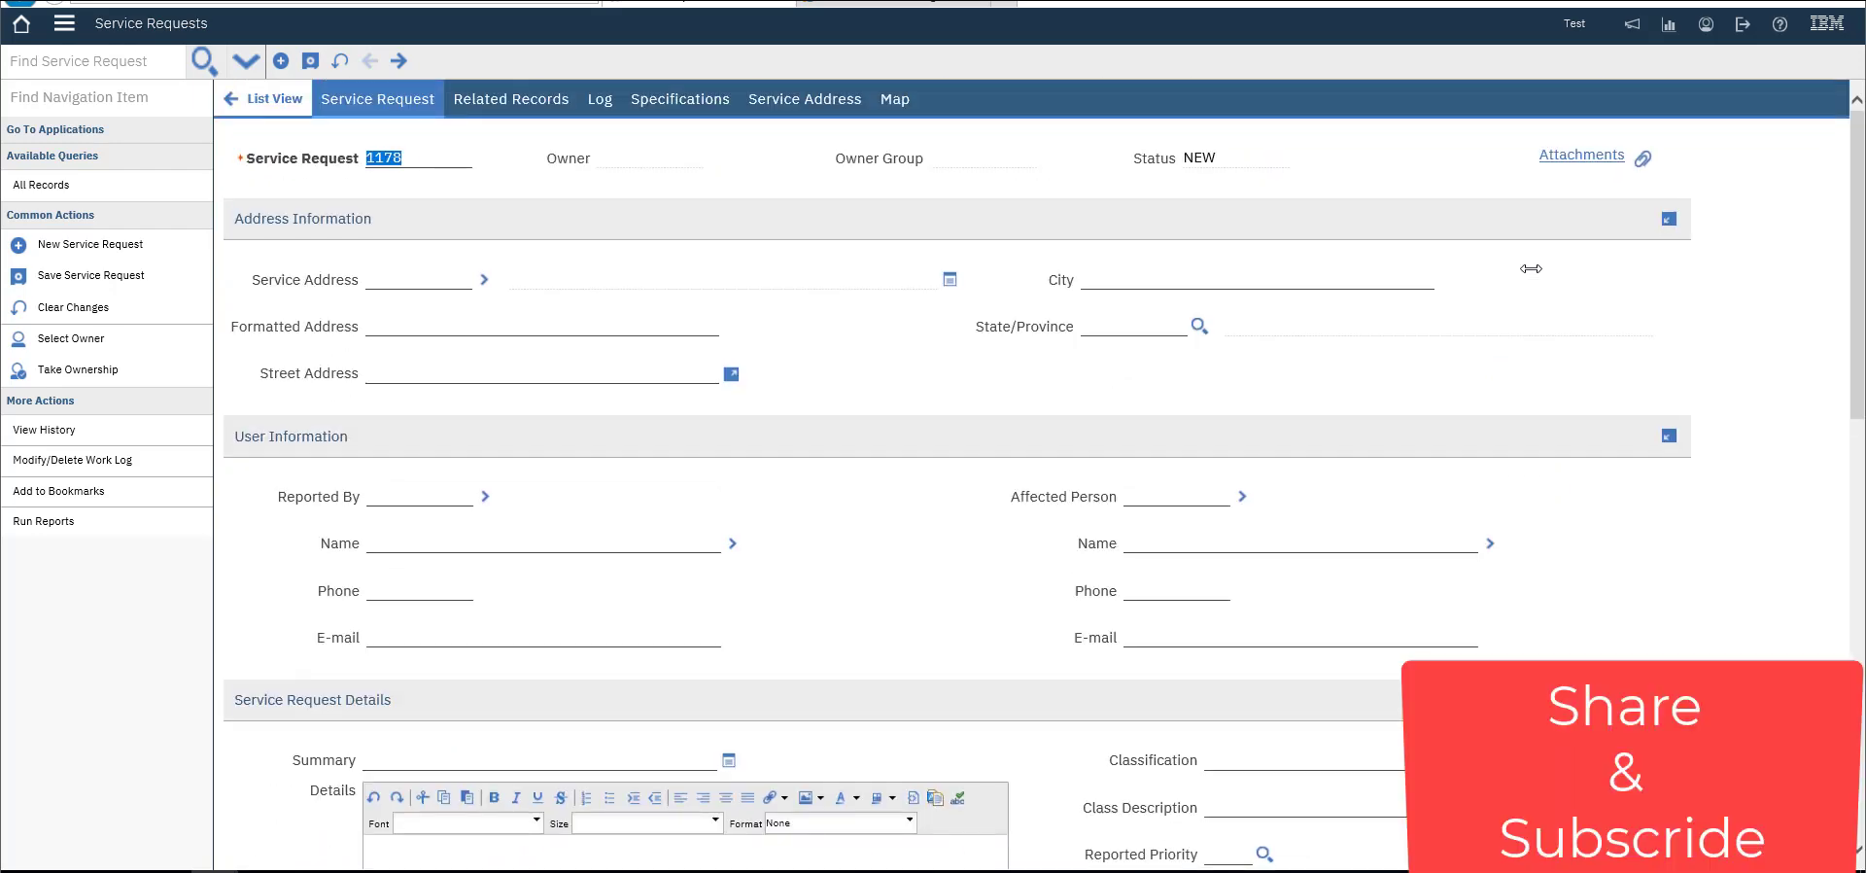
left_click(20, 23)
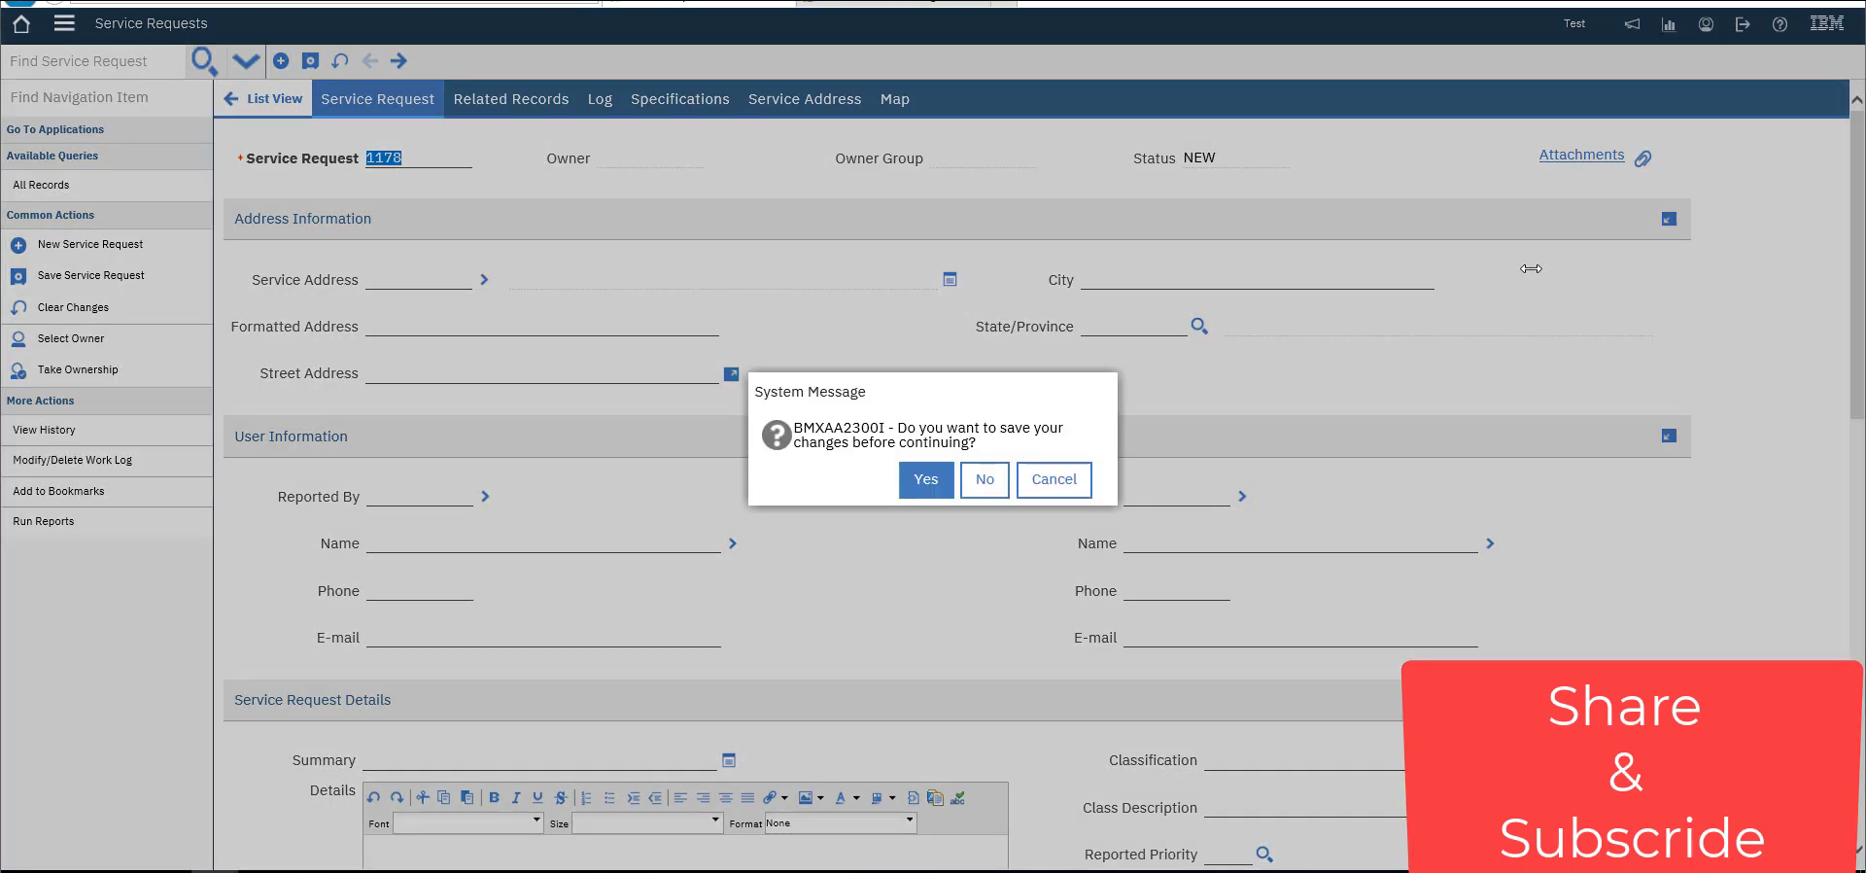
key("Return")
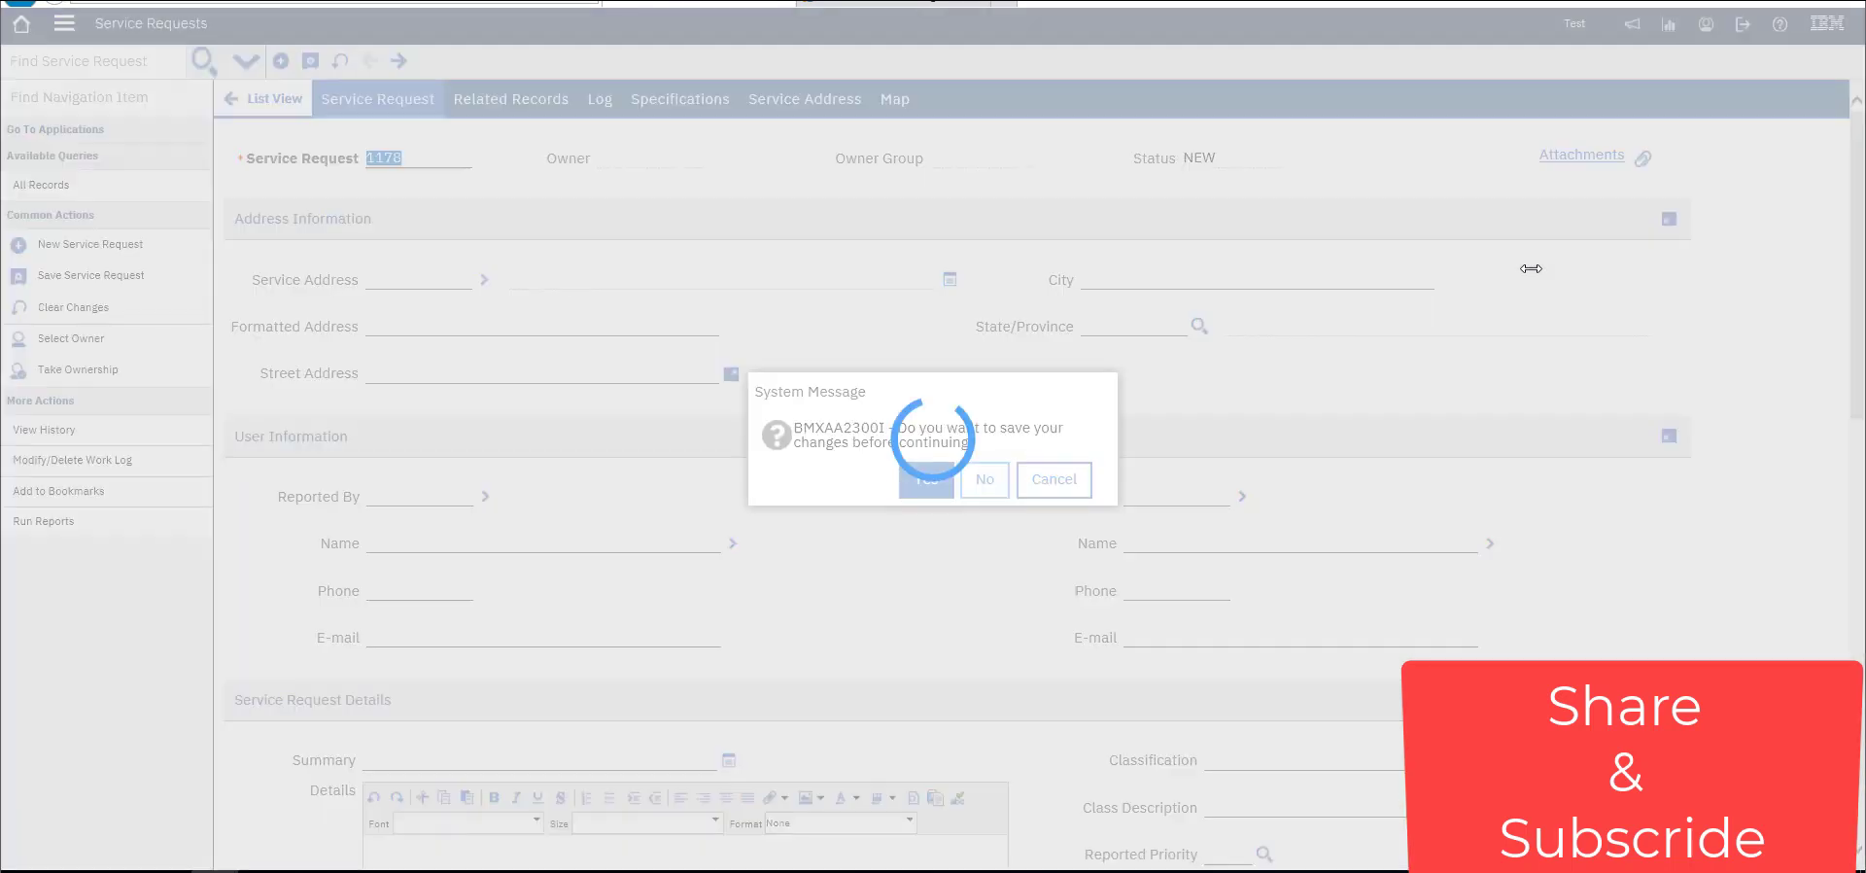